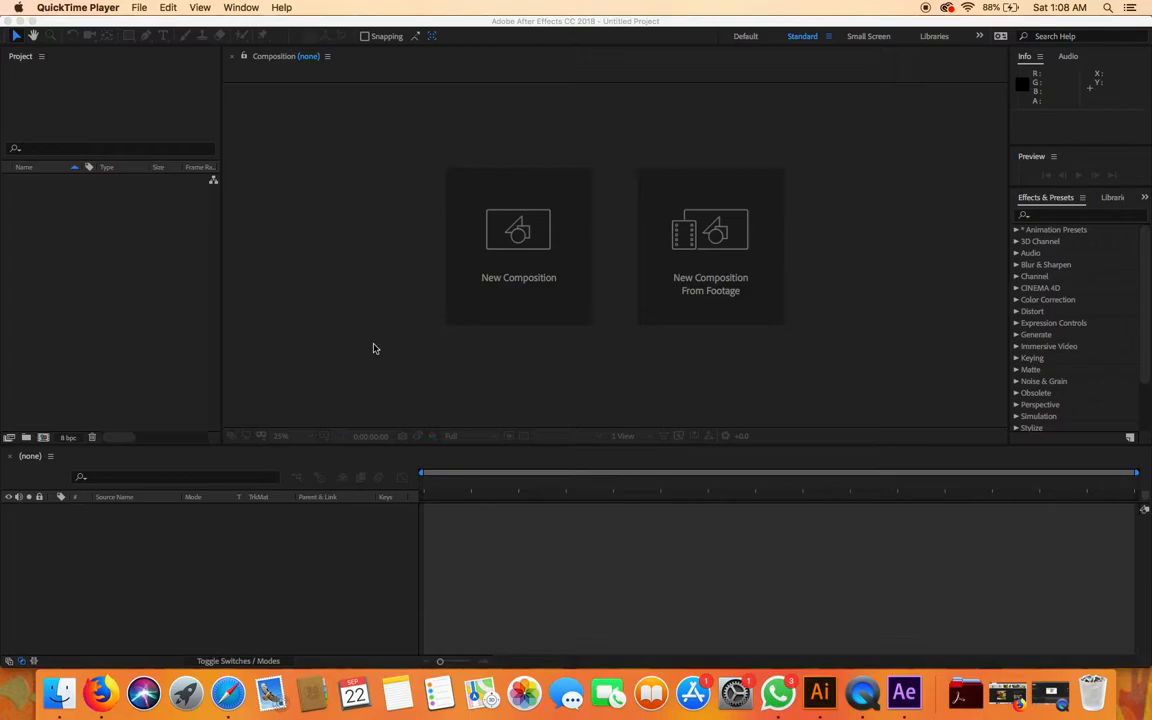
Create a 1920 × 1080 composition with the HDTV 1080 24 preset, 5 seconds long, with a white background.
click(542, 226)
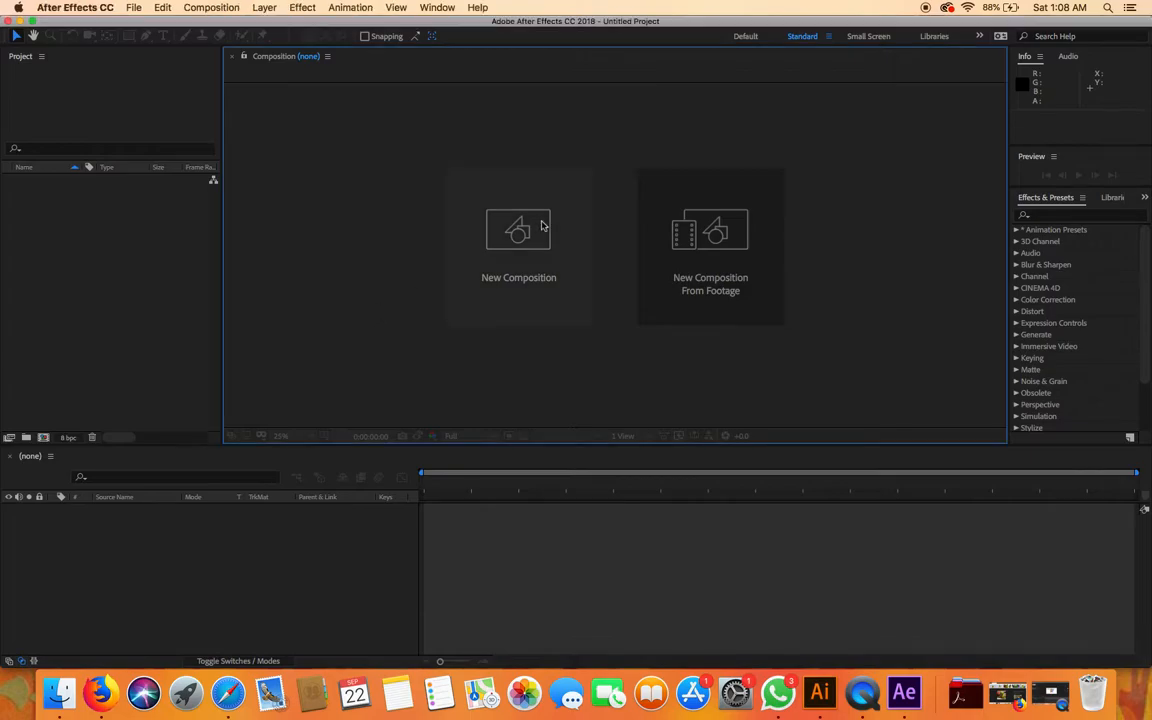
click(501, 279)
click(793, 504)
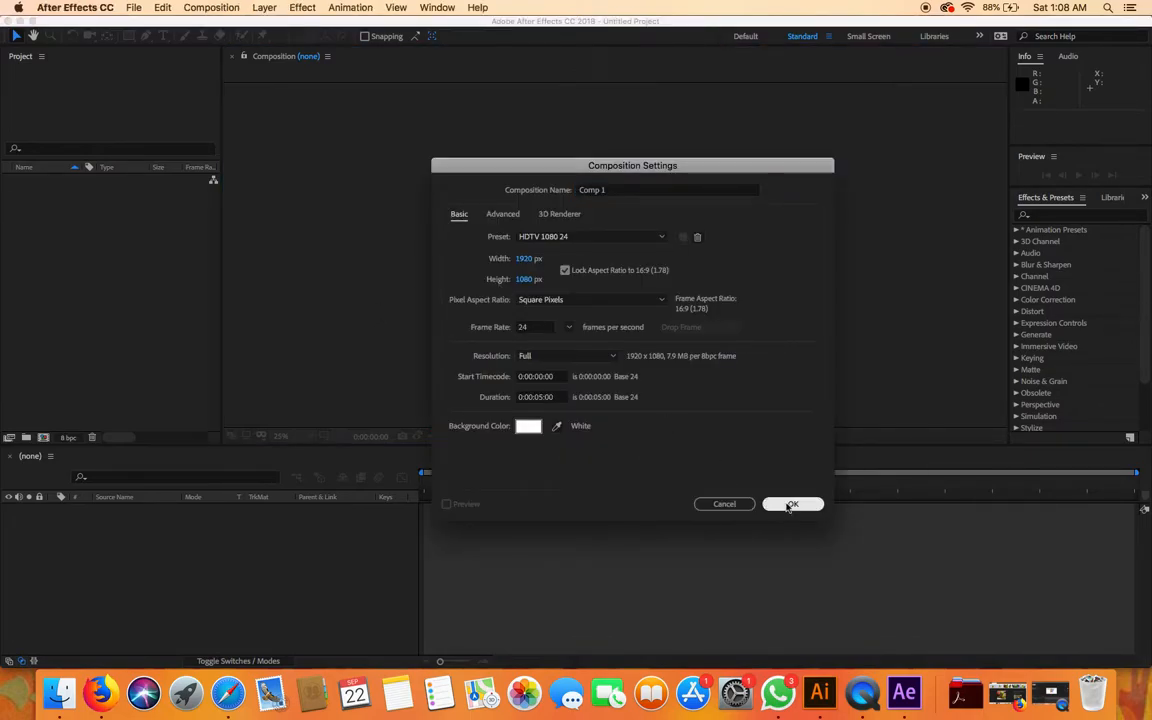
Import the Desktop image FMzXSOkV_400x400.jpg as footage and add it to Comp 1 as a layer.
right_click(94, 299)
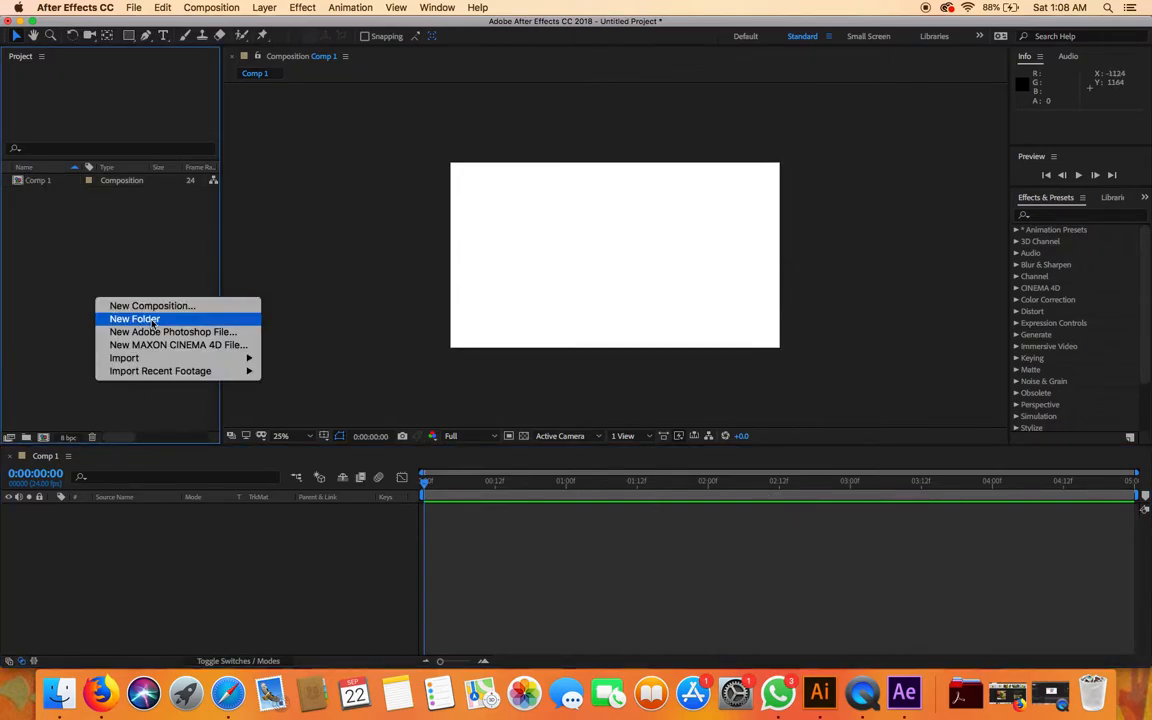
mouse_move(150, 358)
click(280, 358)
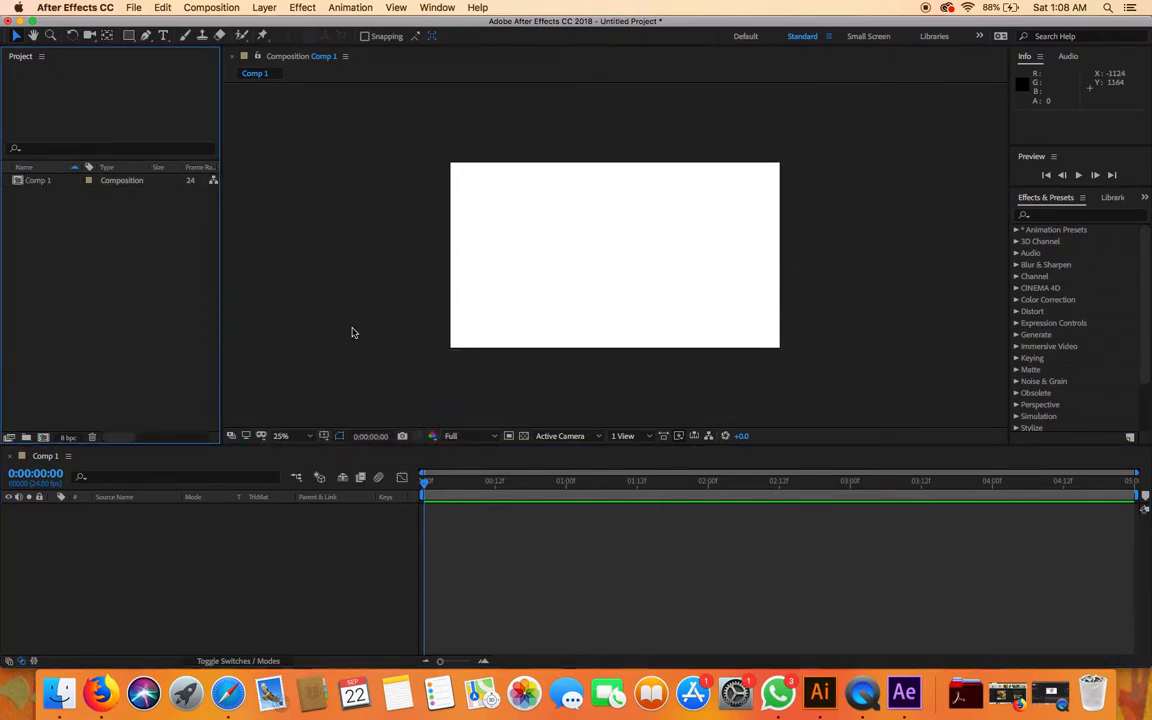
double_click(474, 192)
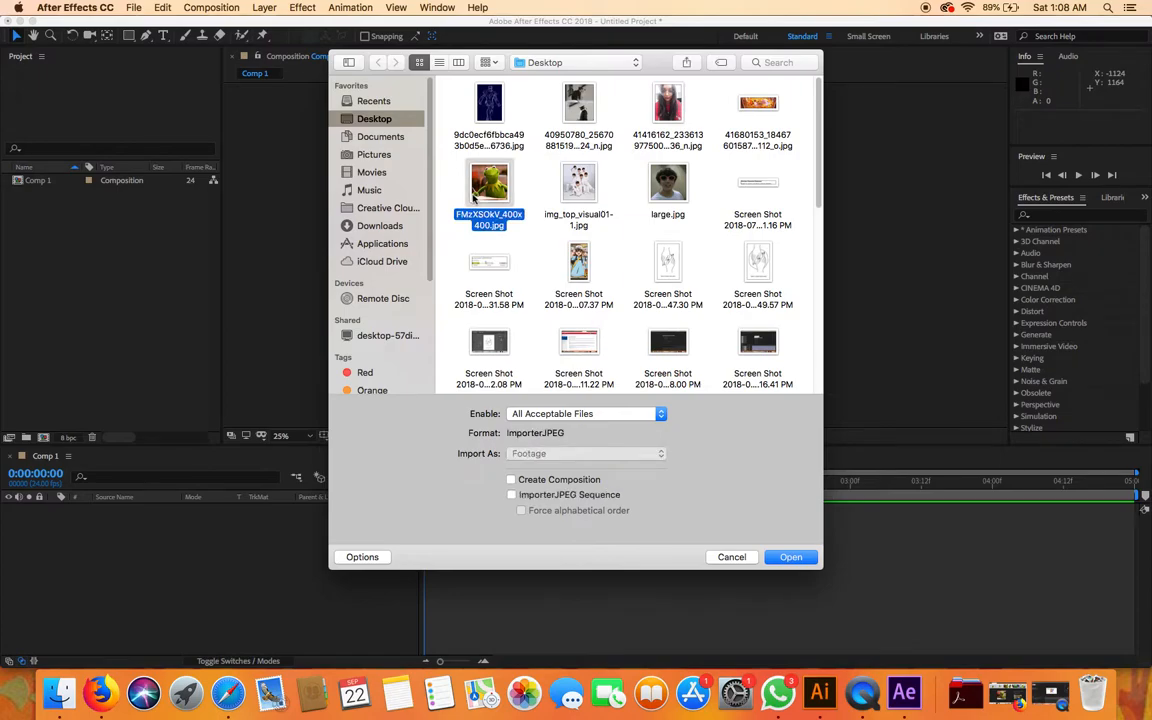
drag(38, 192, 82, 550)
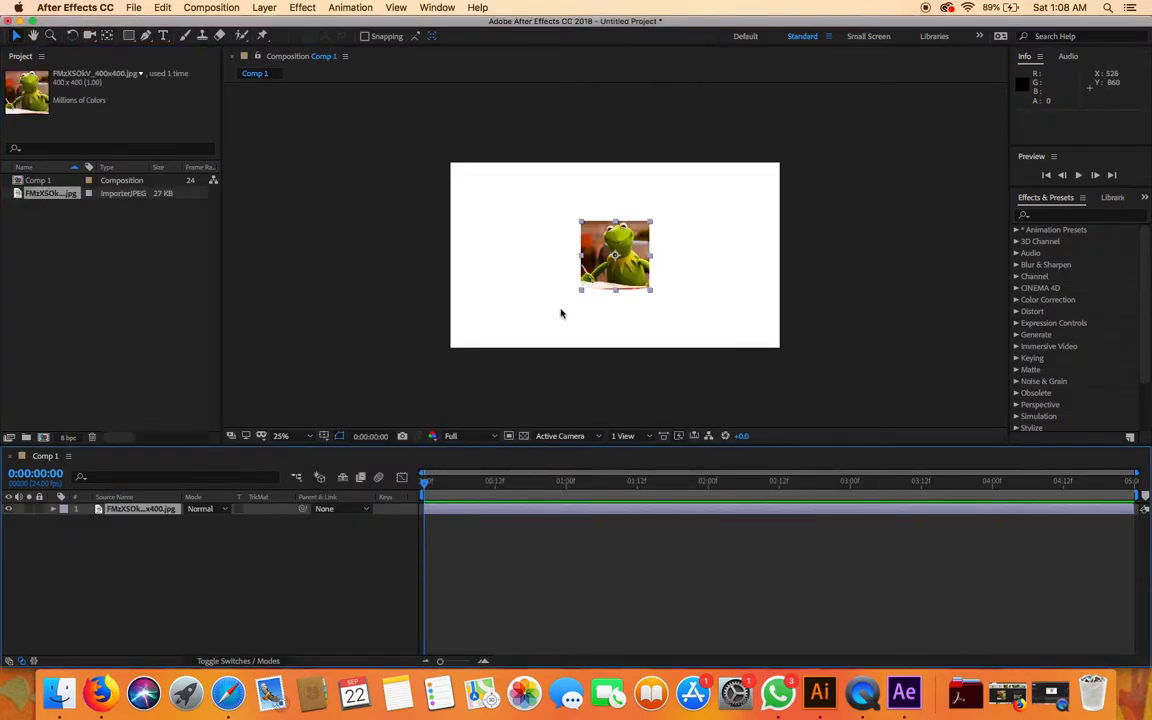
Scale the frog image up proportionally to about 226% so it nearly fills the composition's height.
click(650, 292)
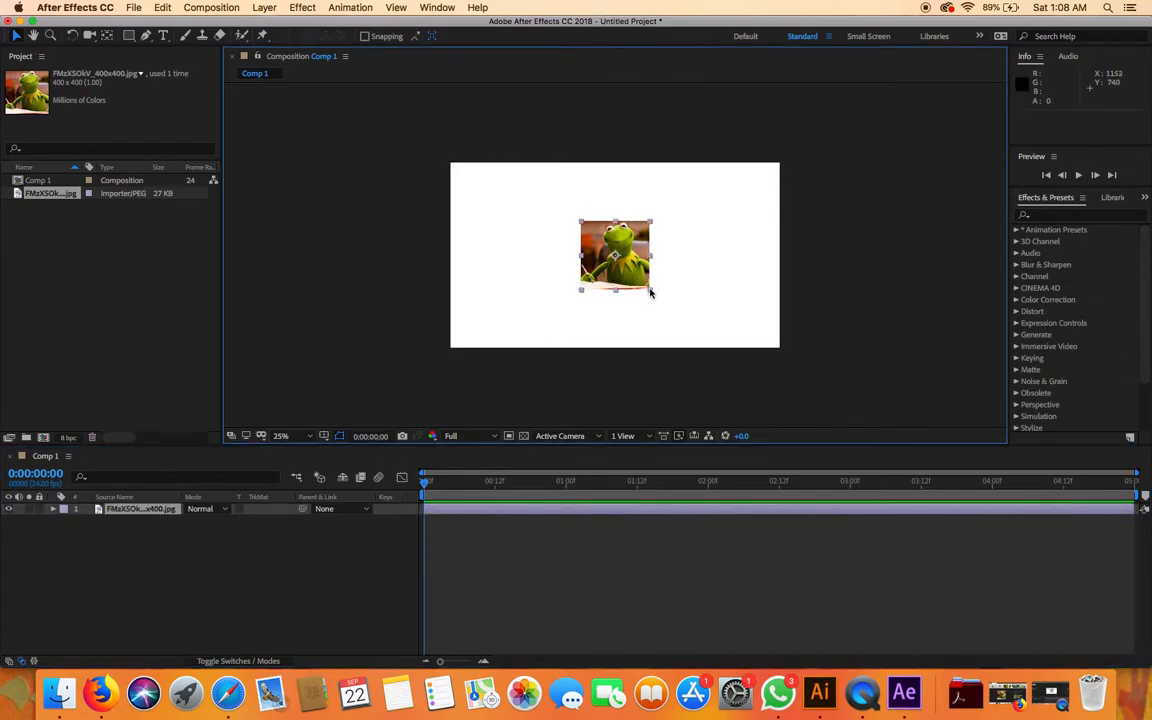
drag(651, 292, 703, 337)
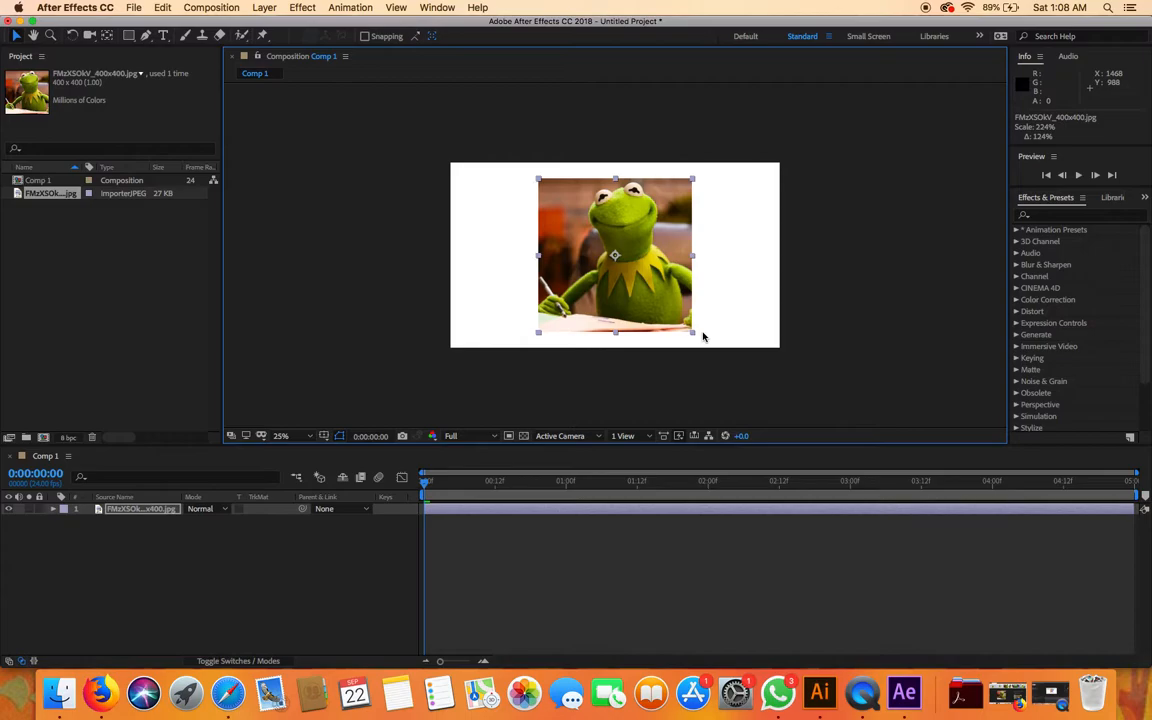
click(709, 354)
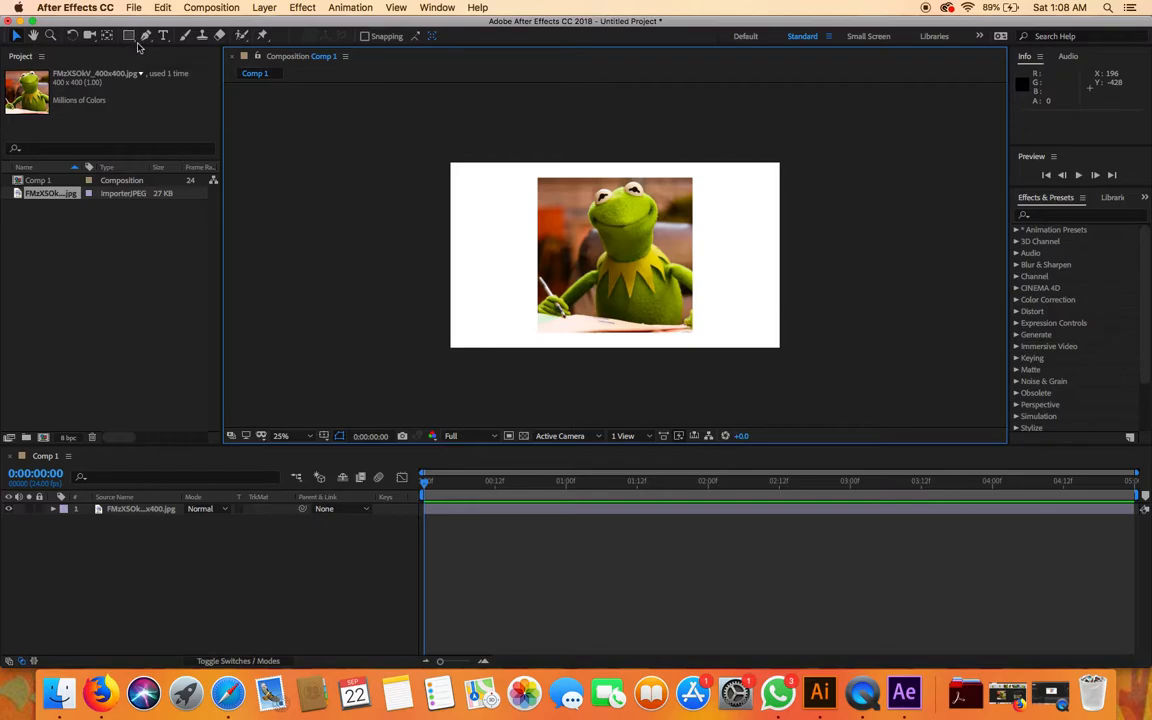
Draw a blue-filled circle about 845 px wide with the Ellipse tool and centre it over the frog image.
drag(128, 37, 184, 66)
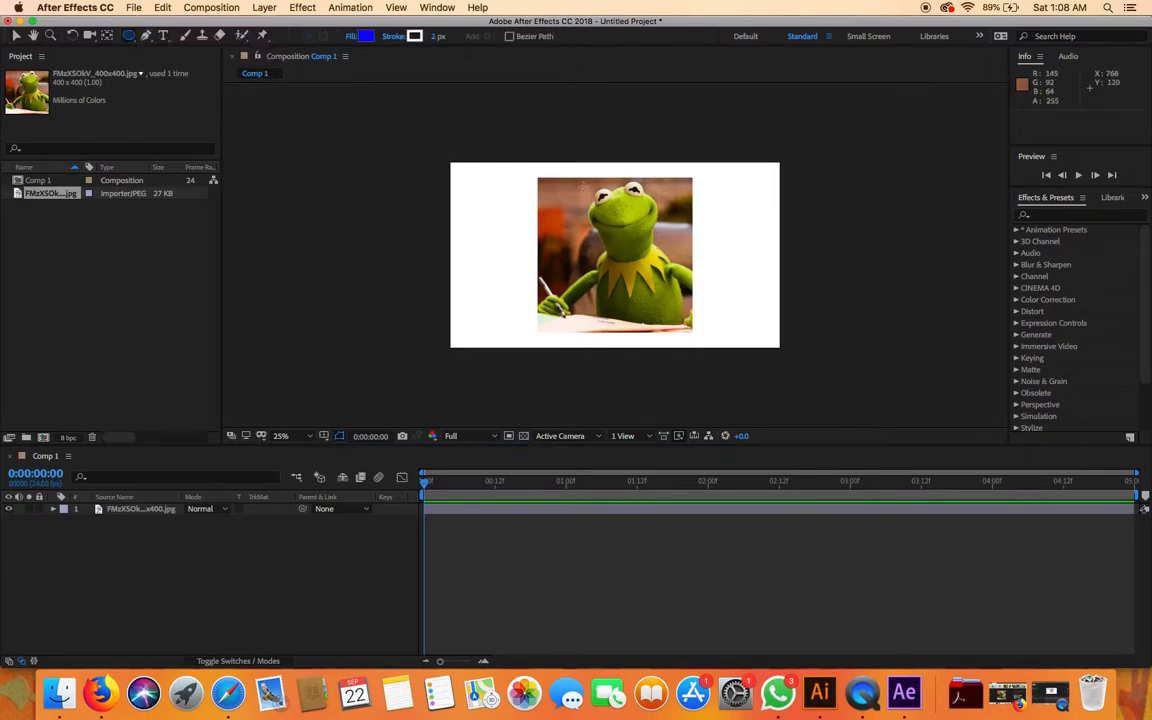
drag(558, 188, 705, 335)
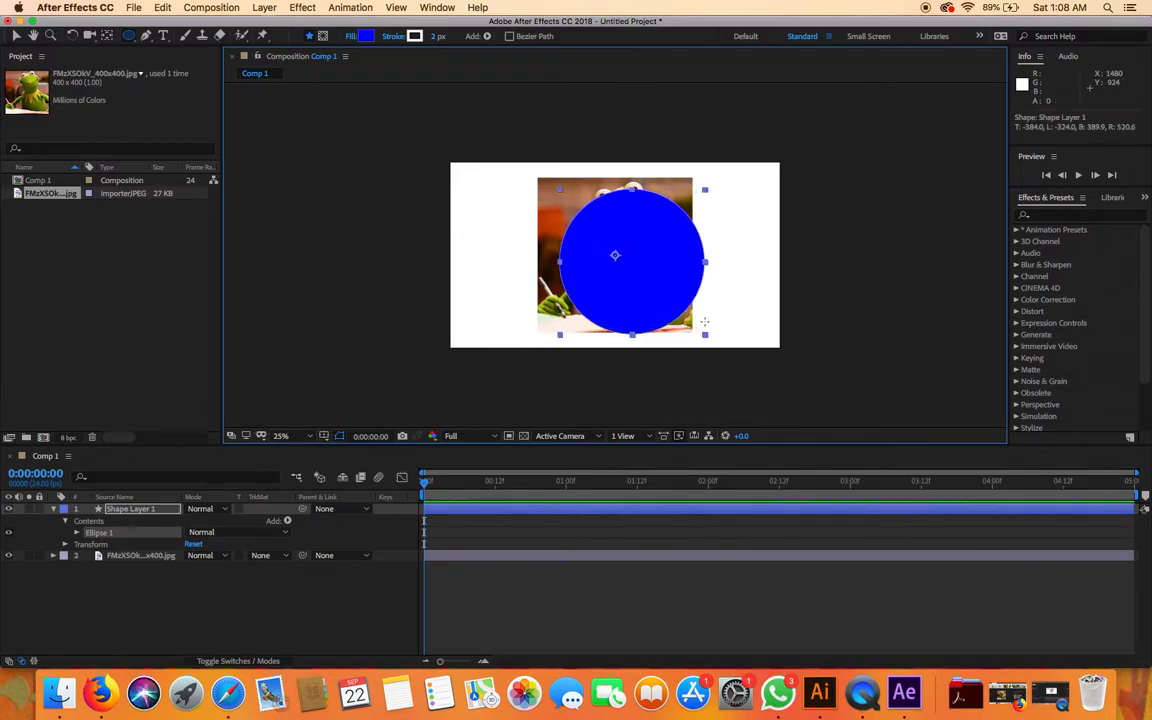
key(v)
mouse_move(658, 251)
mouse_down()
mouse_move(634, 229)
mouse_move(645, 245)
mouse_up()
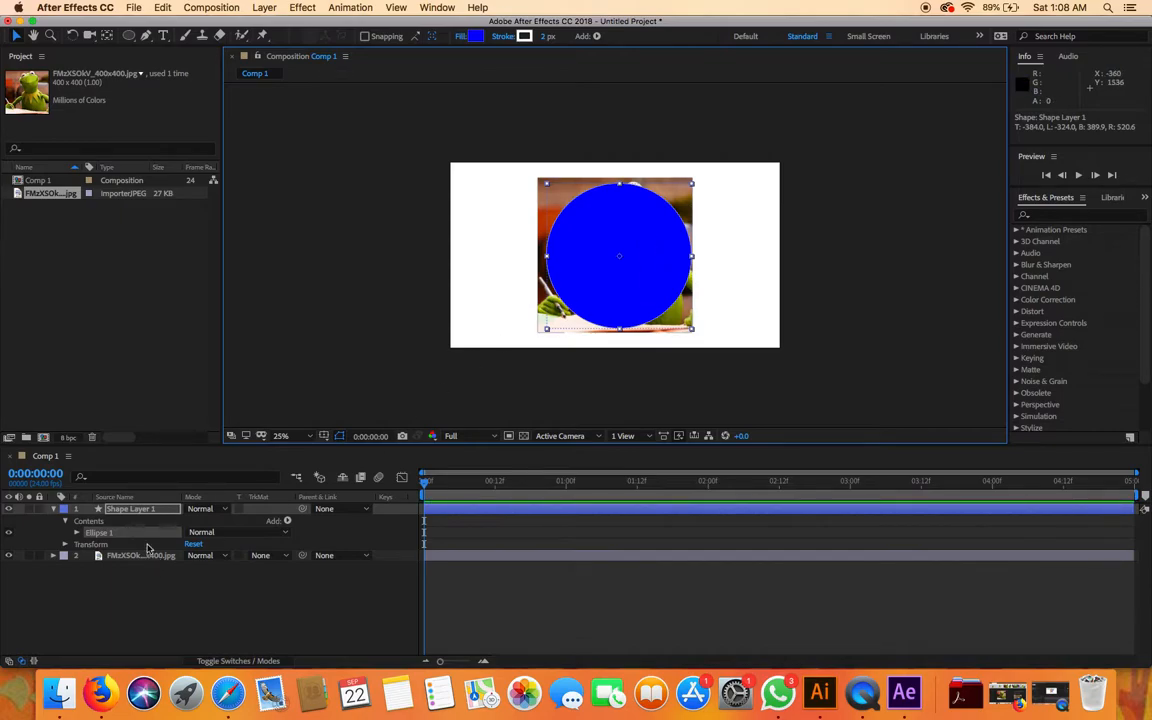
click(166, 583)
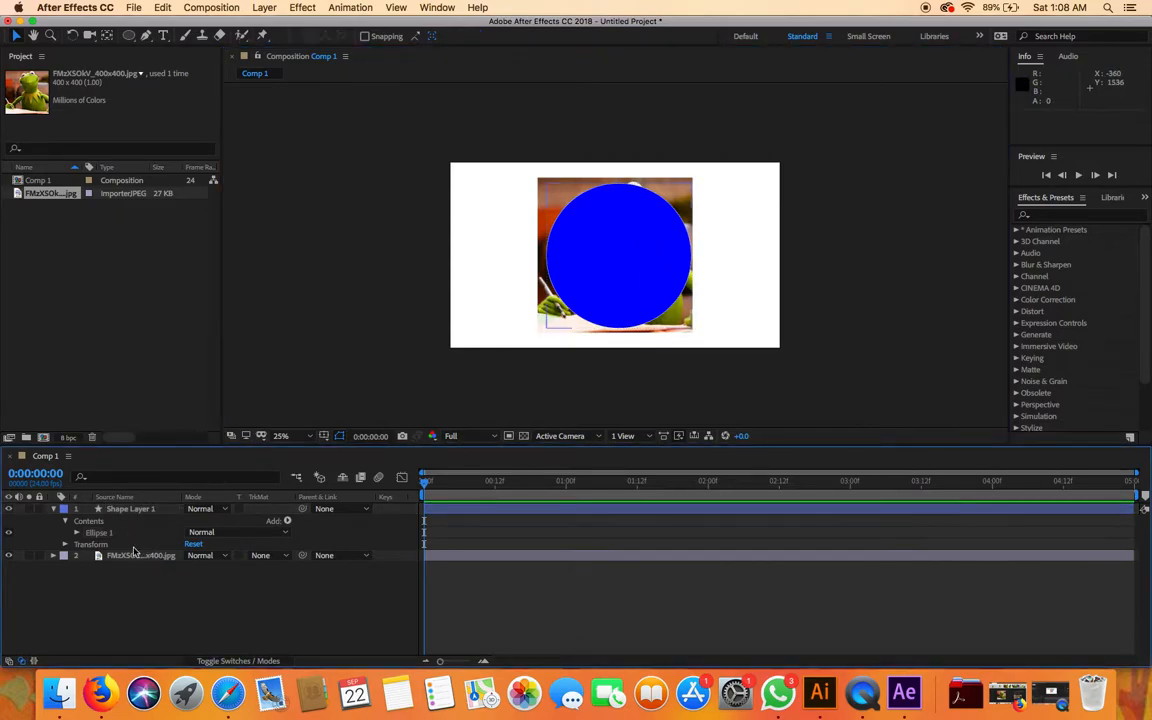
click(132, 509)
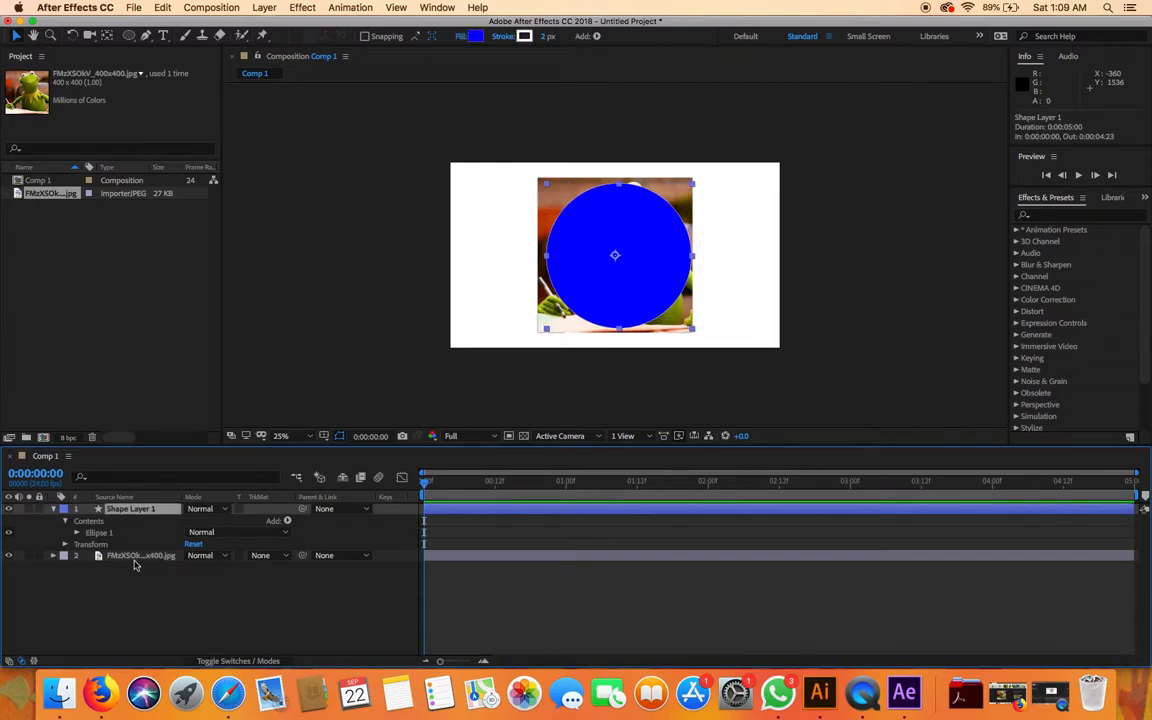
click(135, 556)
click(223, 594)
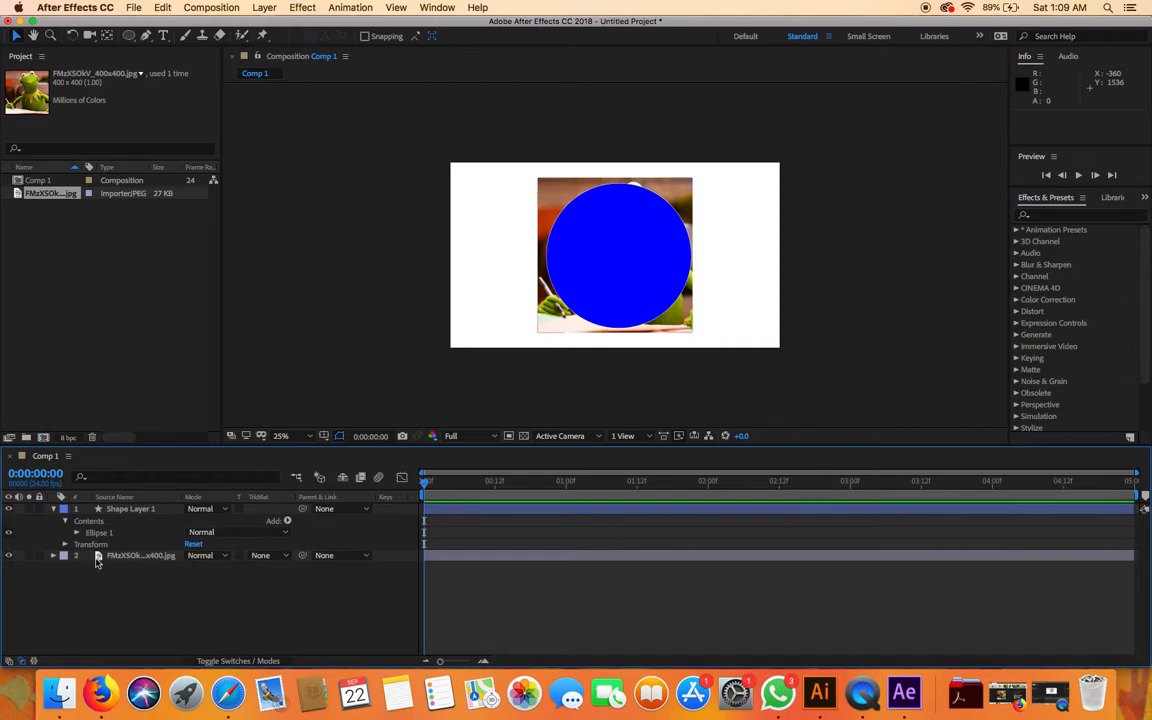
click(226, 662)
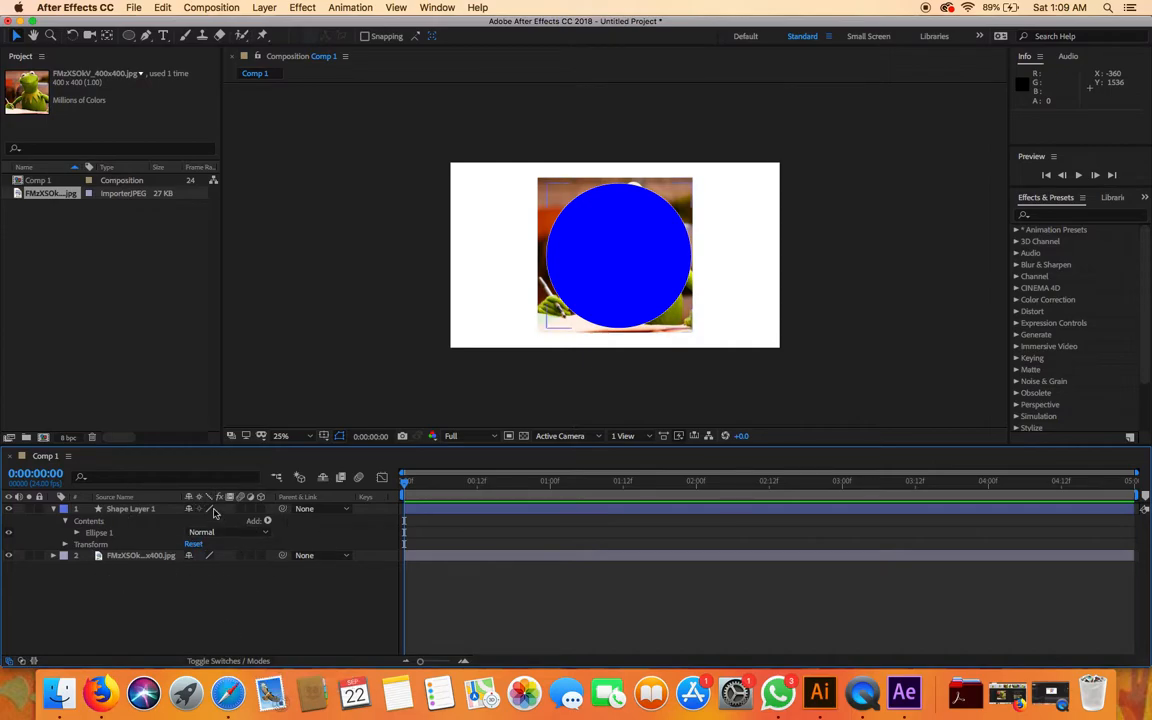
click(241, 662)
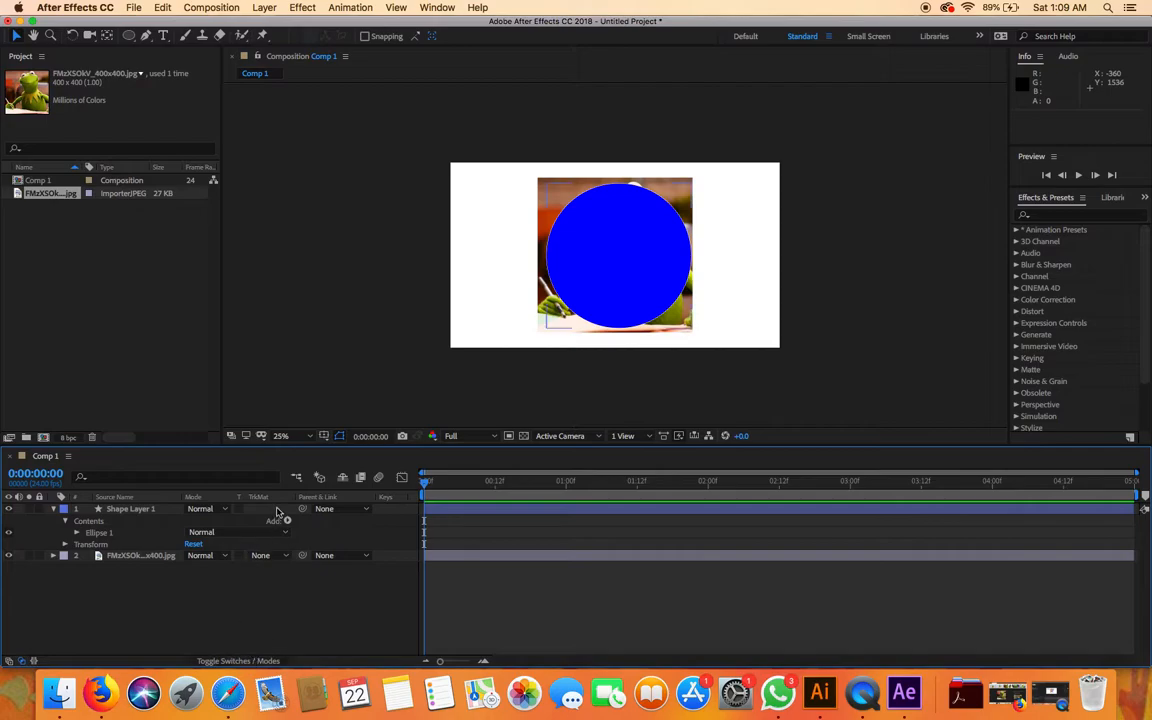
Set the image layer's track matte to Alpha Matte "Shape Layer 1".
click(128, 555)
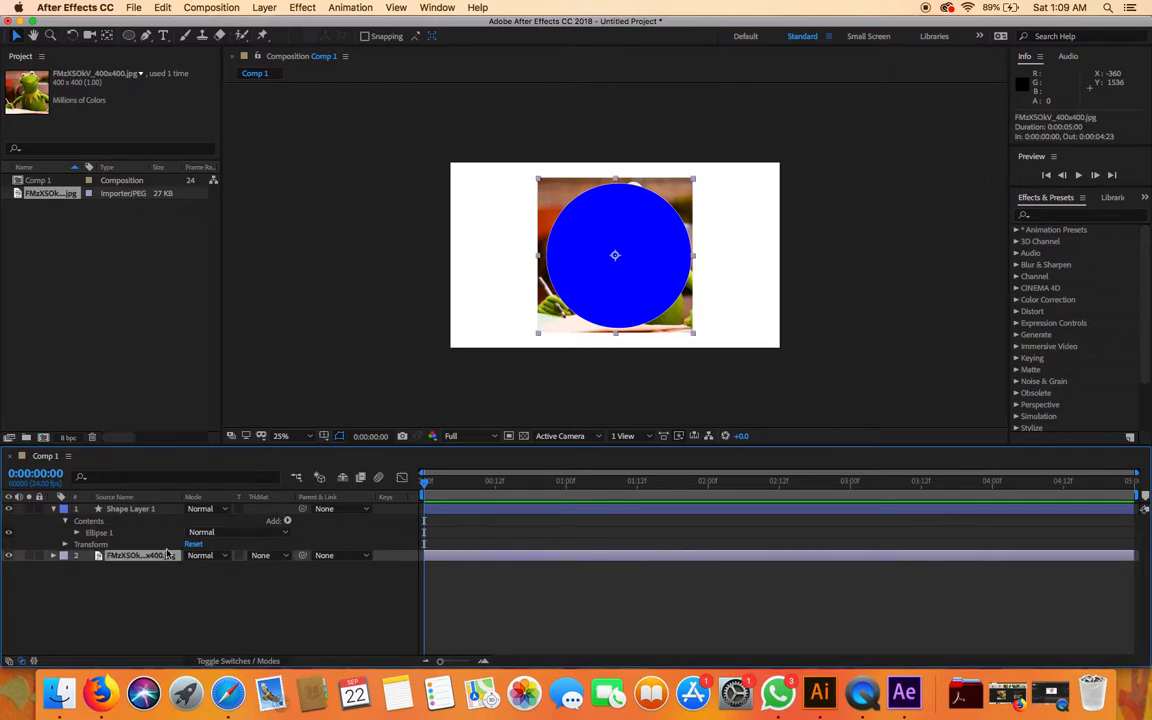
click(264, 558)
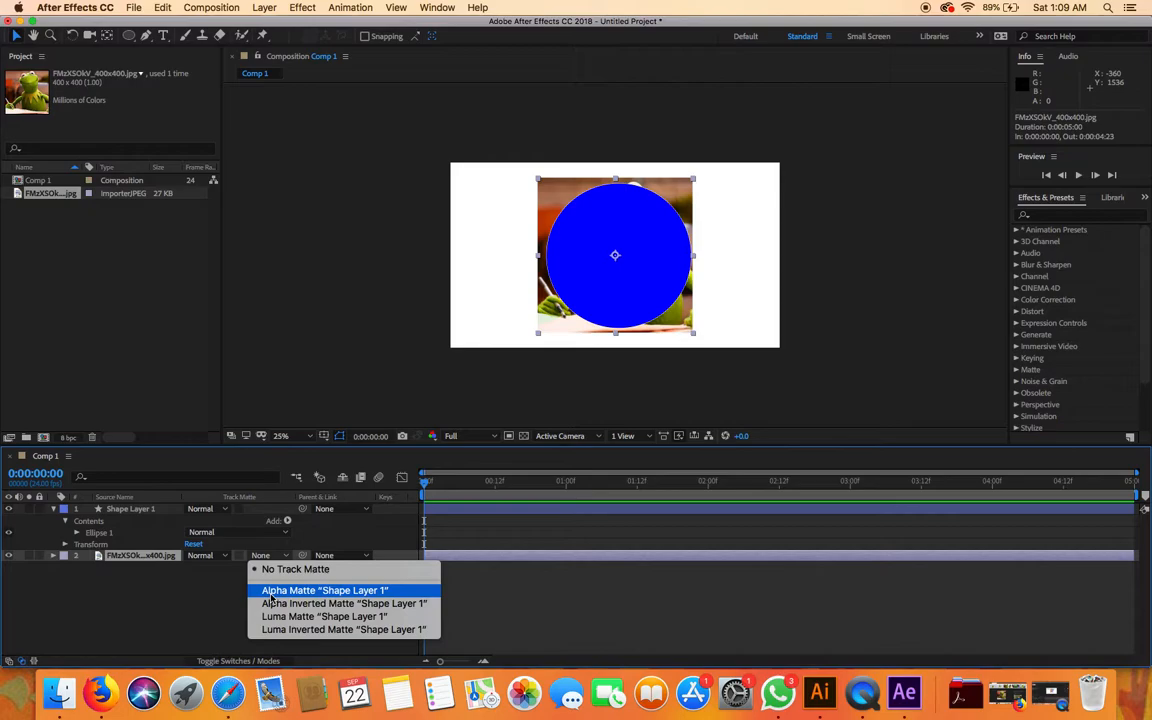
click(270, 591)
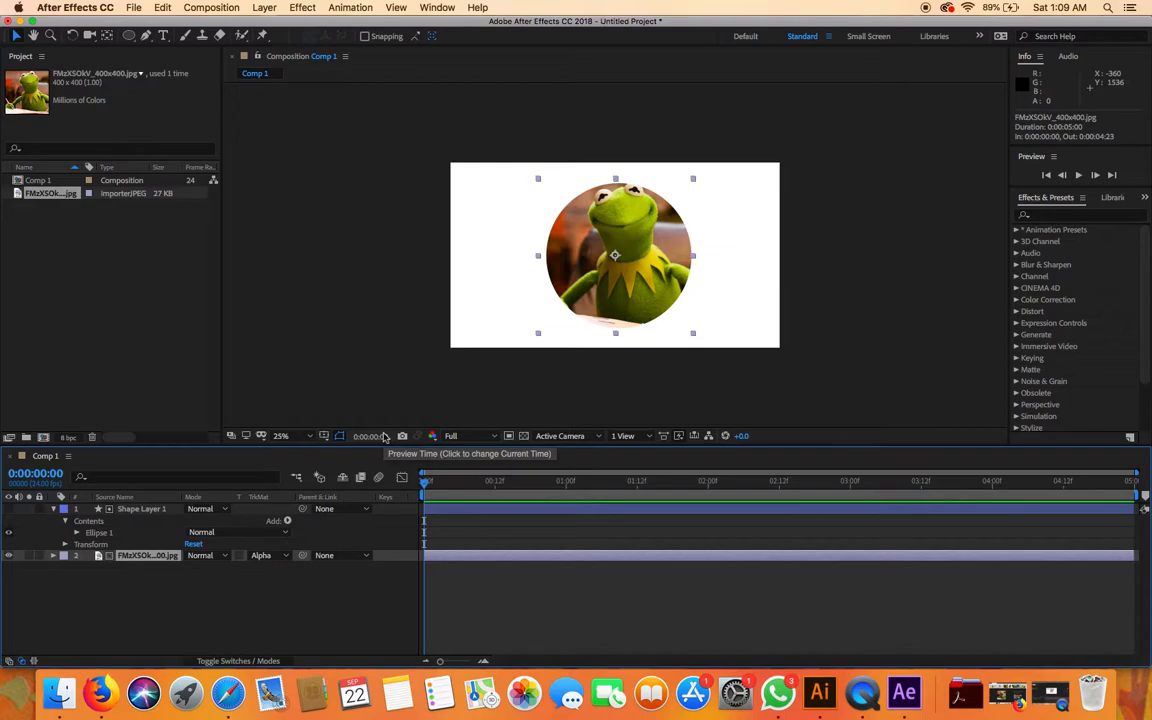
click(361, 581)
Reposition the frog image inside the circular matte to about 1008, 568.
mouse_move(665, 226)
mouse_down()
mouse_move(656, 234)
mouse_move(666, 229)
mouse_up()
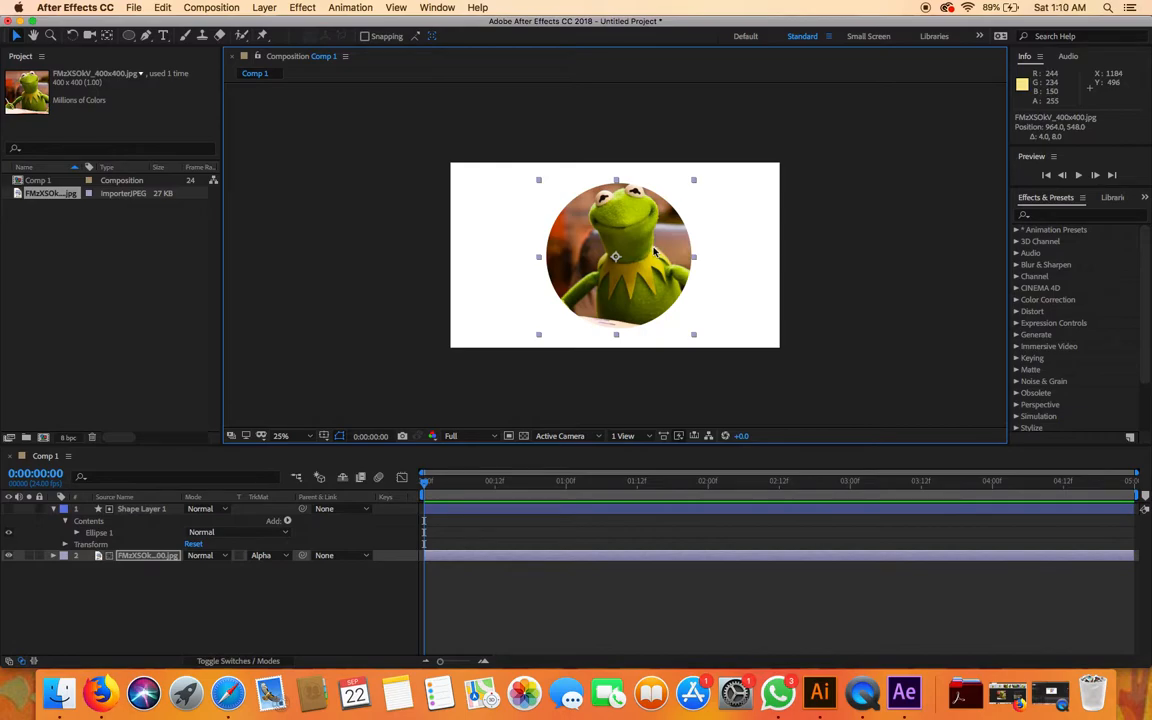
mouse_move(656, 236)
mouse_down()
mouse_move(721, 235)
mouse_move(630, 245)
mouse_move(625, 232)
mouse_move(663, 240)
mouse_up()
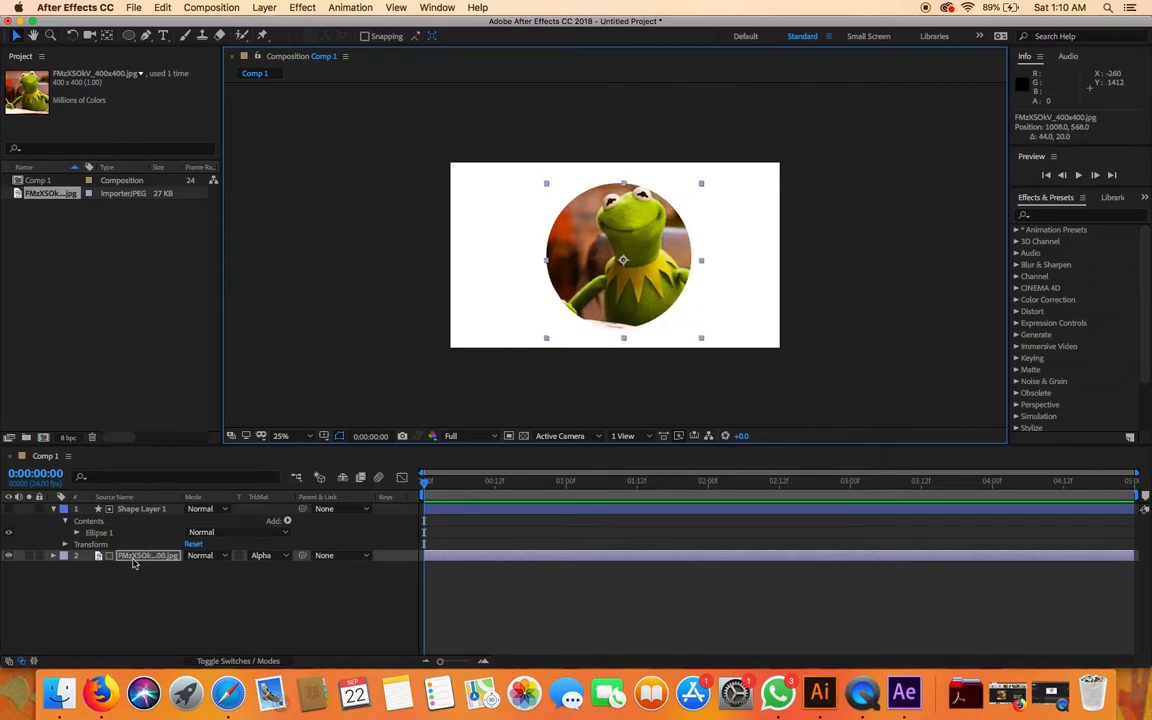
click(737, 263)
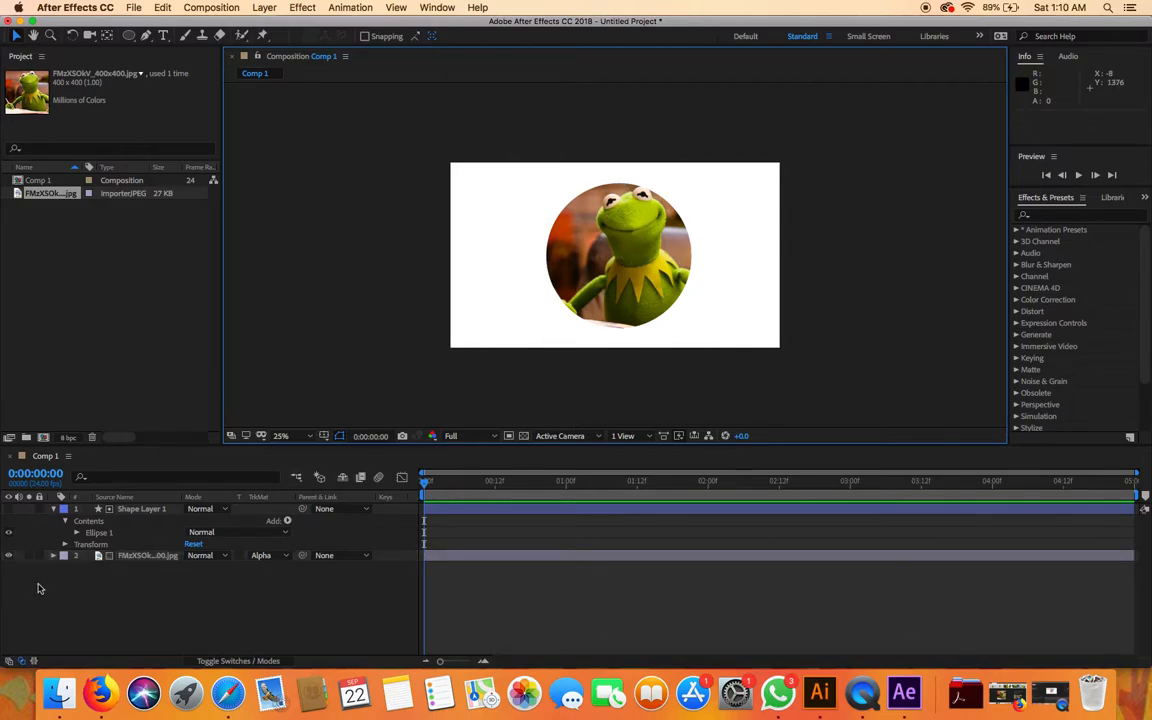
Keyframe the image layer's Rotation at 0° on frame 10 and at about 357° on frame 0.
click(673, 272)
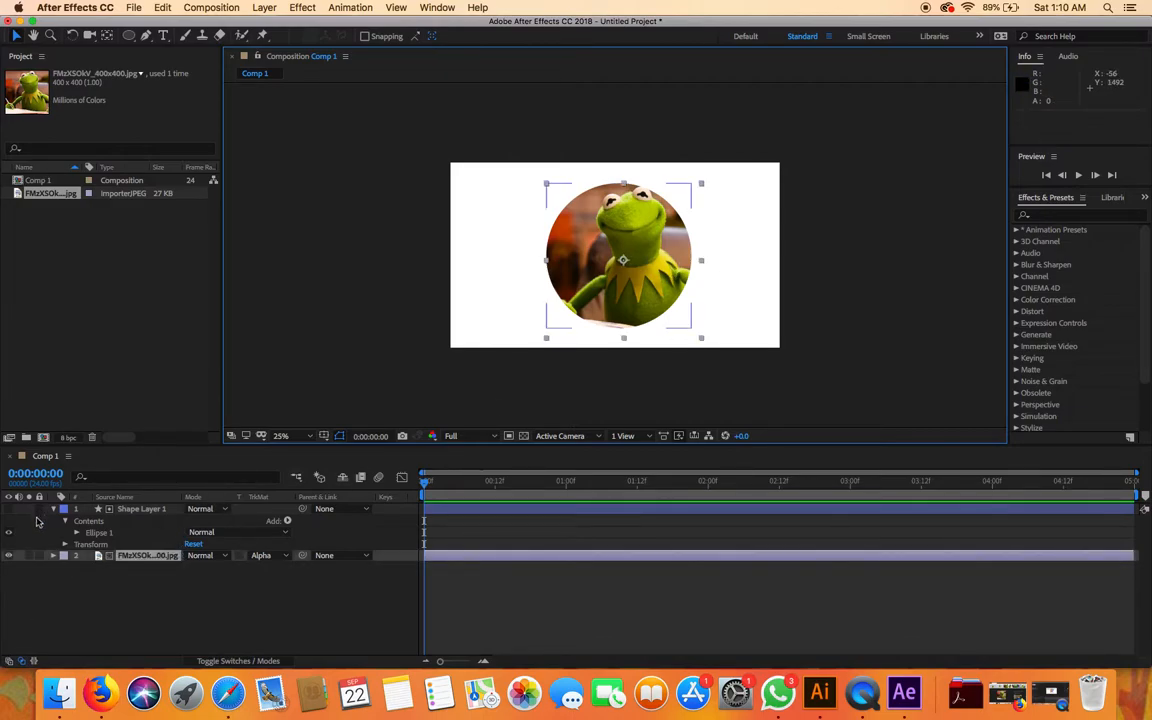
click(53, 557)
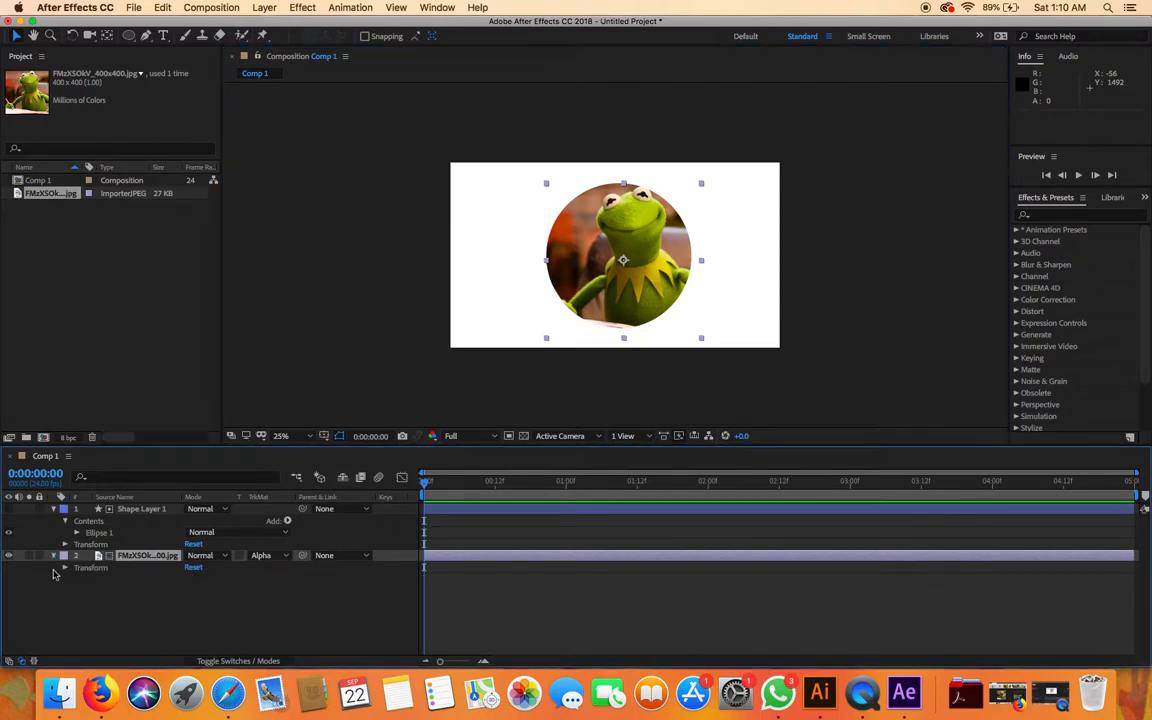
click(65, 568)
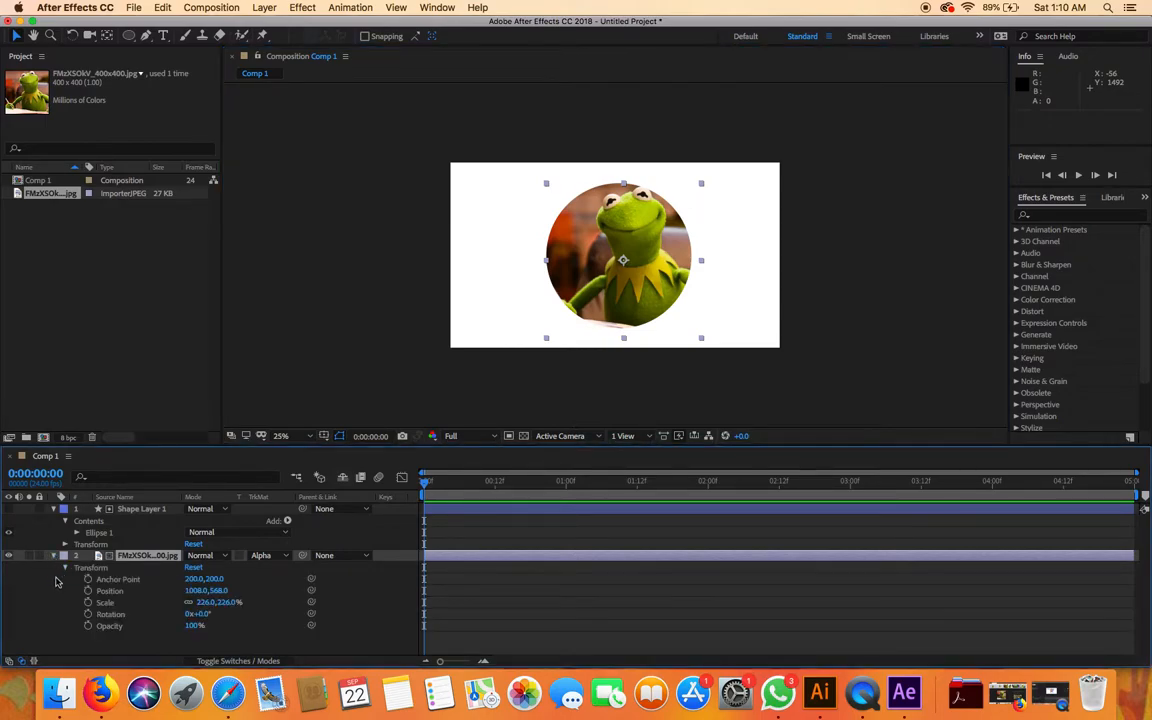
click(483, 661)
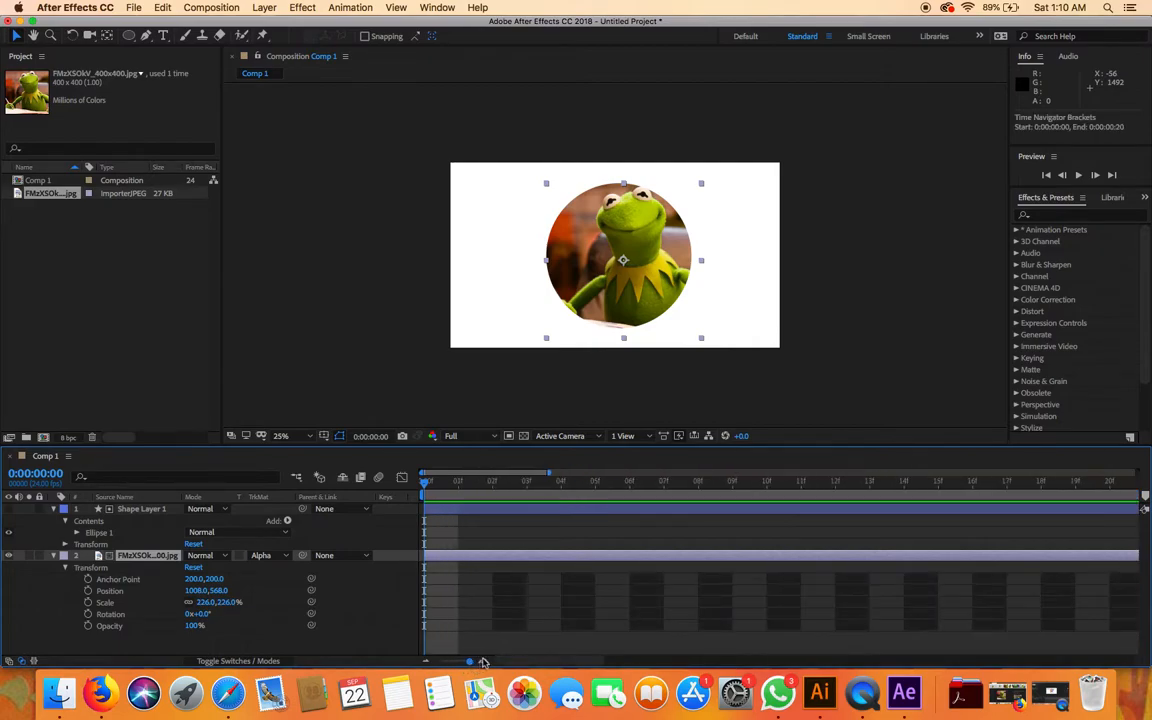
drag(535, 481, 765, 487)
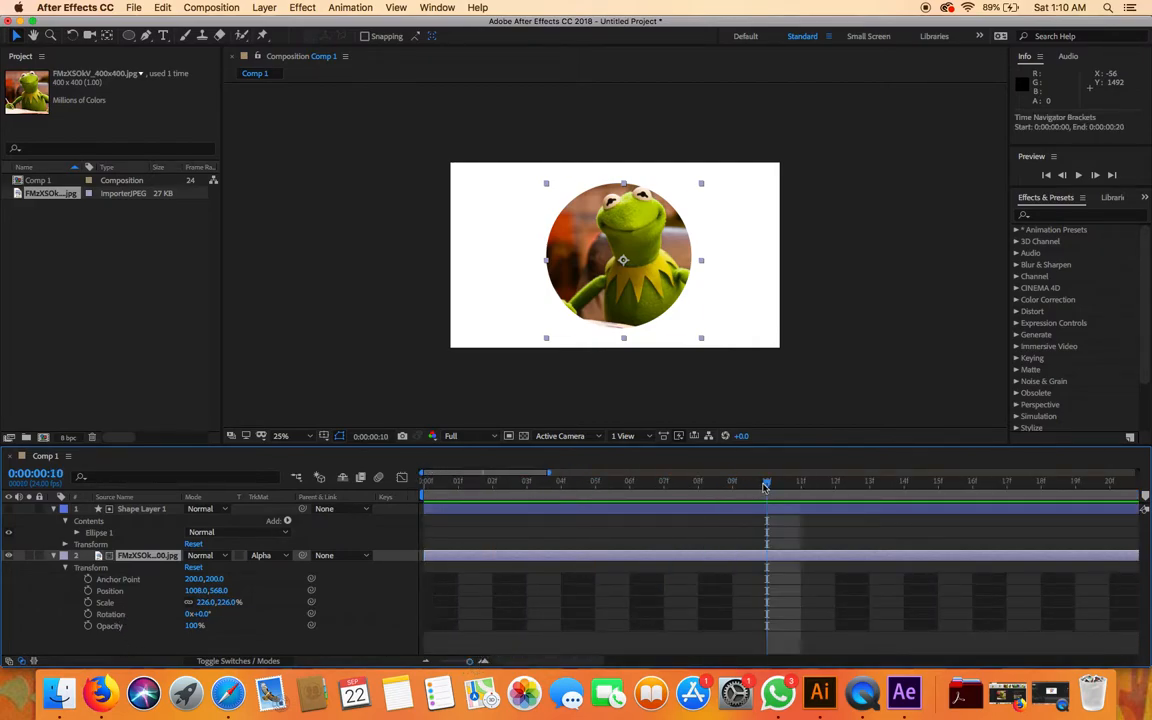
click(88, 614)
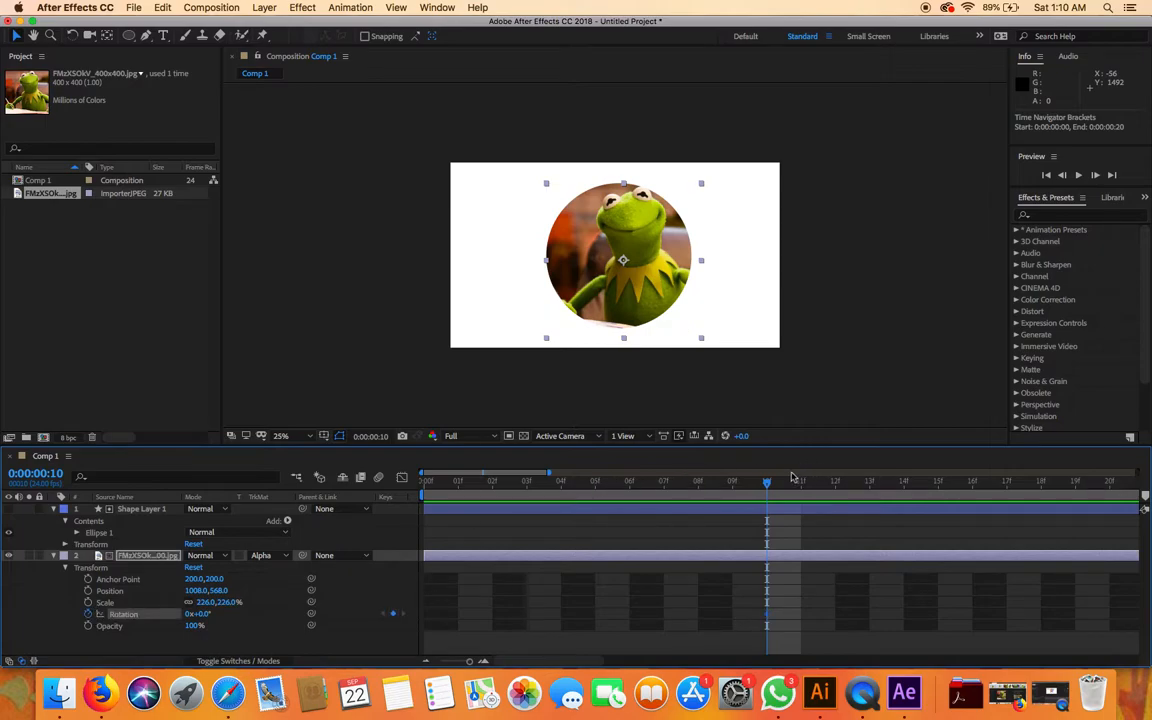
drag(770, 490, 424, 487)
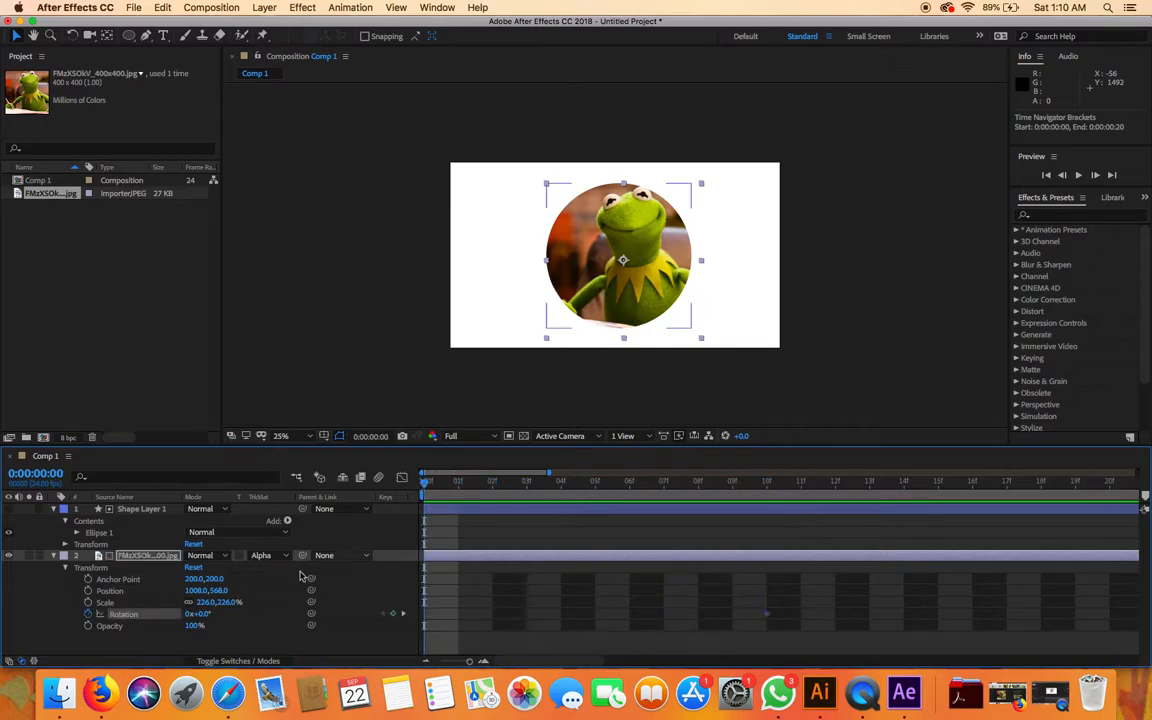
drag(207, 613, 455, 612)
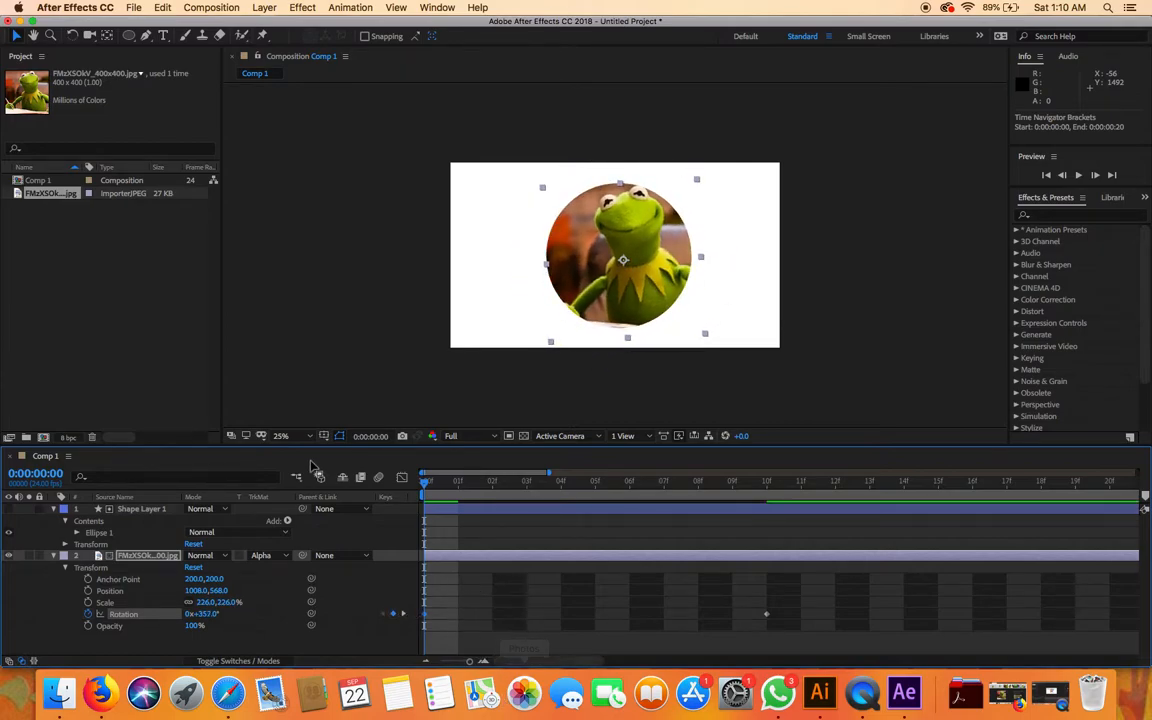
Preview the image's rotation animation inside the circular matte.
key(space)
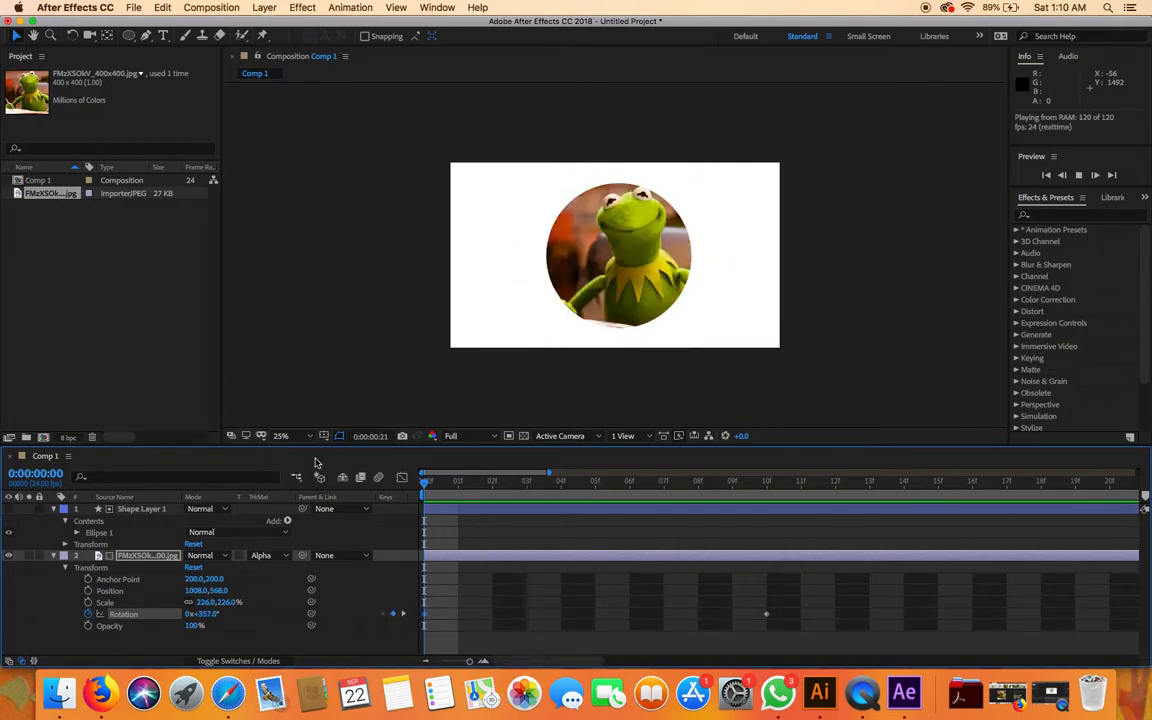
key(space)
drag(779, 485, 678, 491)
key(space)
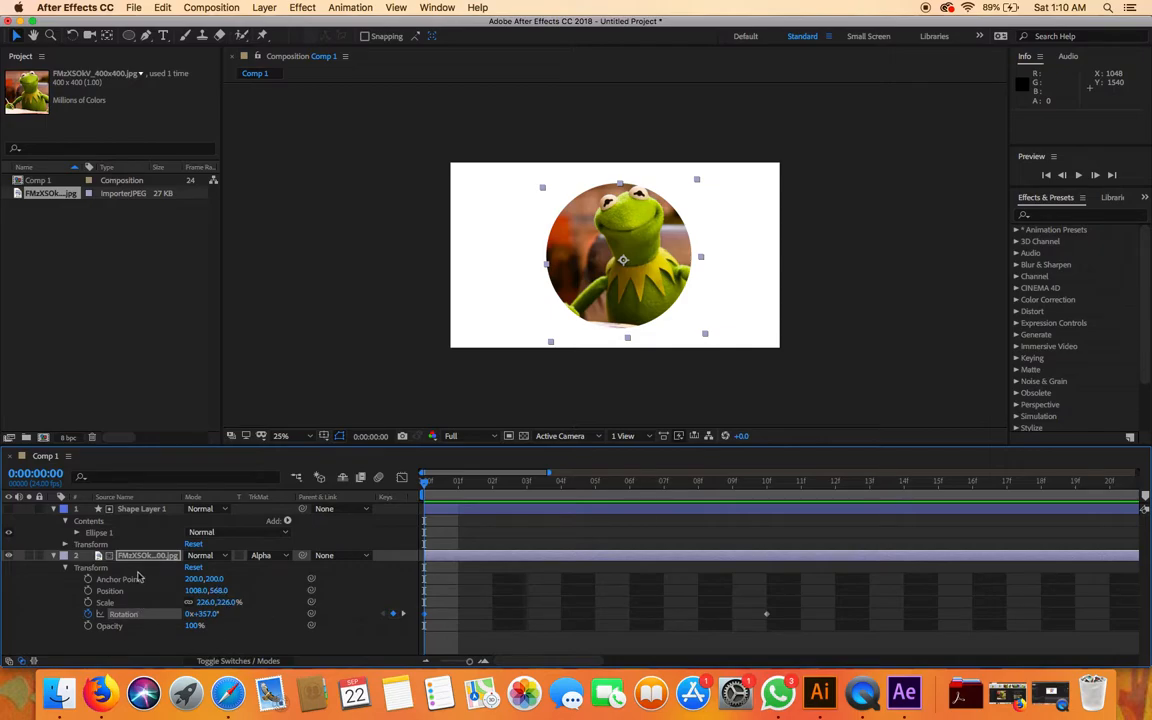
Collapse the image layer's properties and apply the Hue/Saturation effect from the Color Correction category to it.
click(66, 568)
click(55, 556)
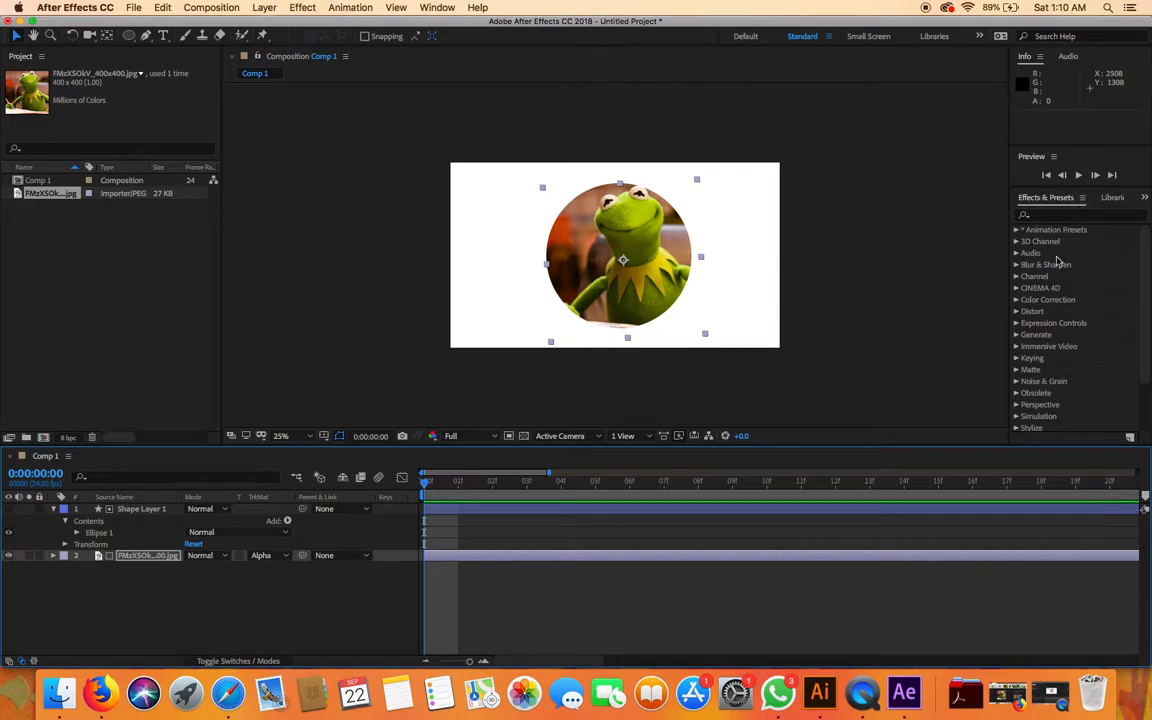
click(1016, 300)
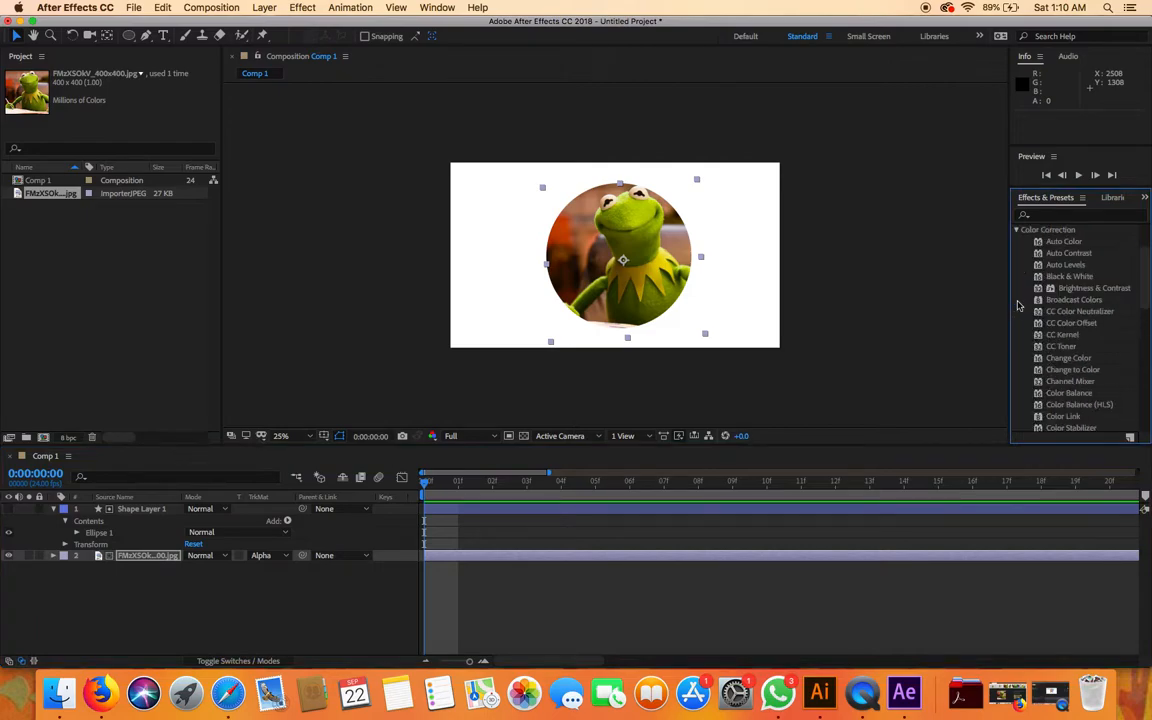
scroll(1130, 360, down, 10)
scroll(1110, 360, down, 1)
scroll(1104, 395, down, 1)
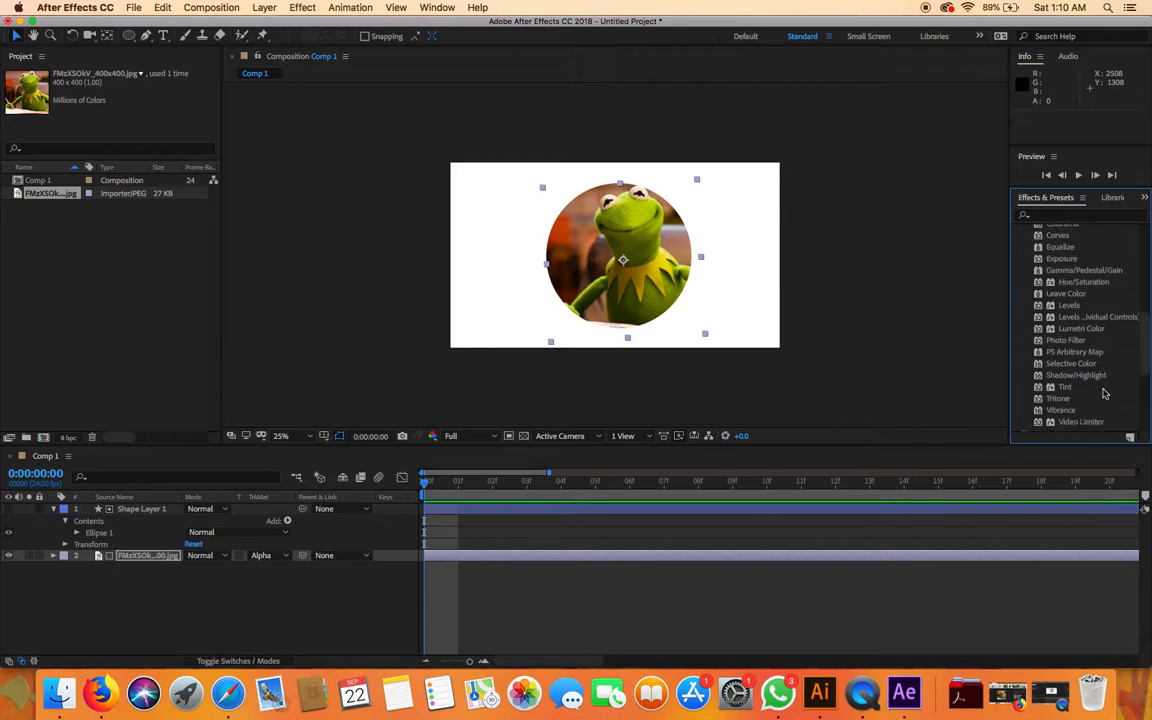
scroll(1104, 394, up, 2)
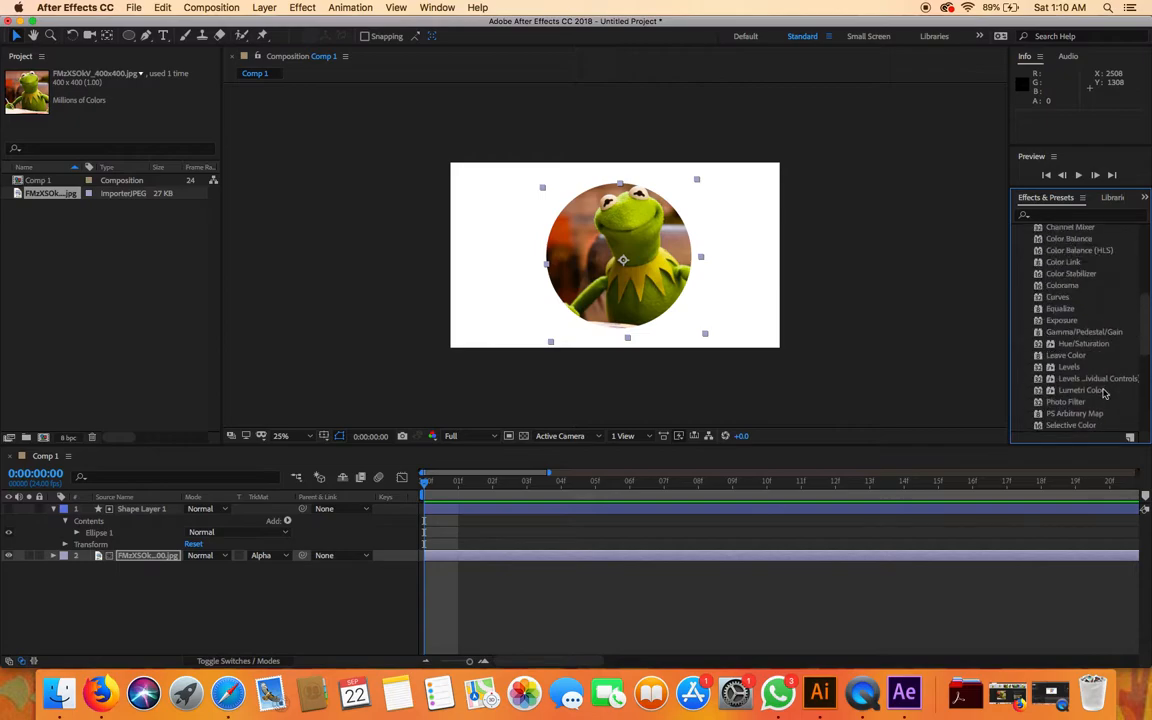
scroll(1104, 394, up, 2)
scroll(1104, 394, up, 1)
click(1104, 399)
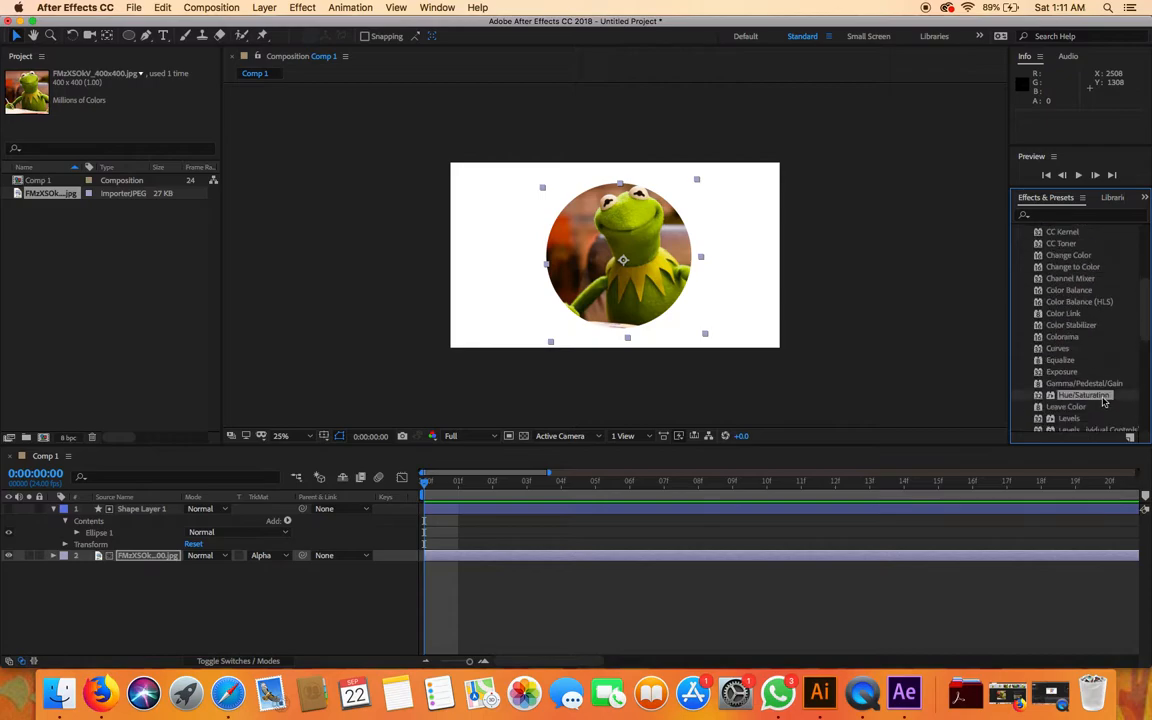
double_click(1104, 397)
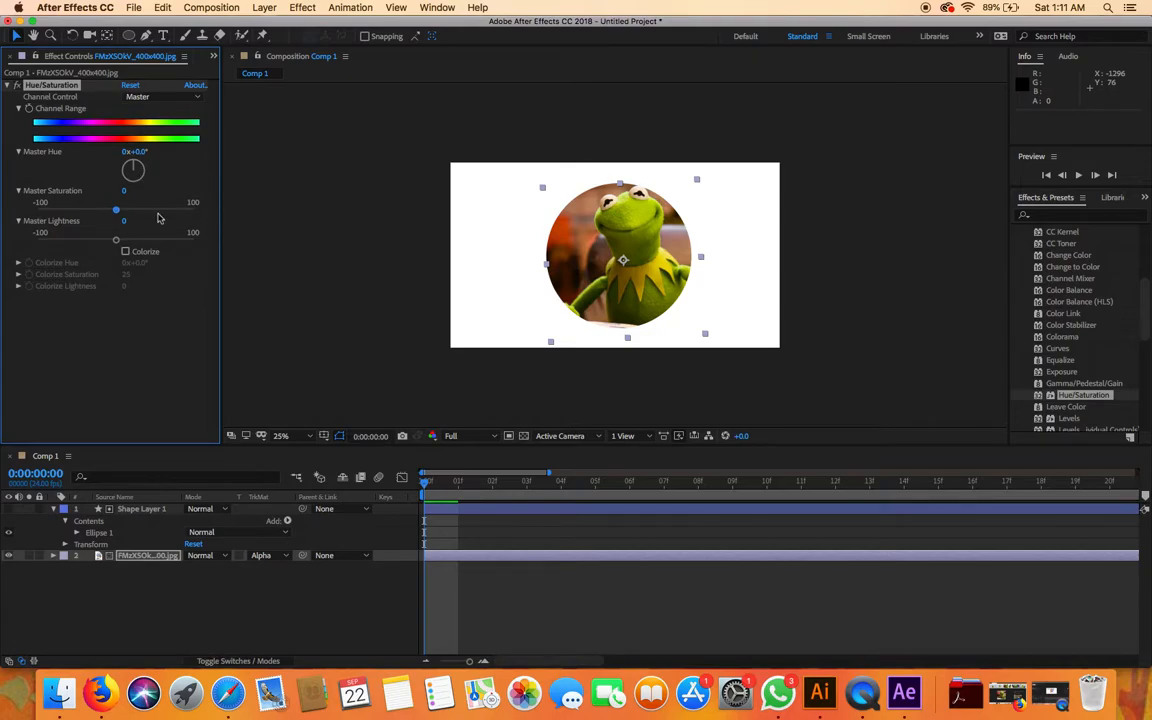
Keyframe the Hue/Saturation Channel Range on frame 10 with unchanged colors, and set Master Saturation to -100 on frame 0.
mouse_move(469, 662)
mouse_down()
mouse_move(447, 662)
mouse_move(469, 662)
mouse_up()
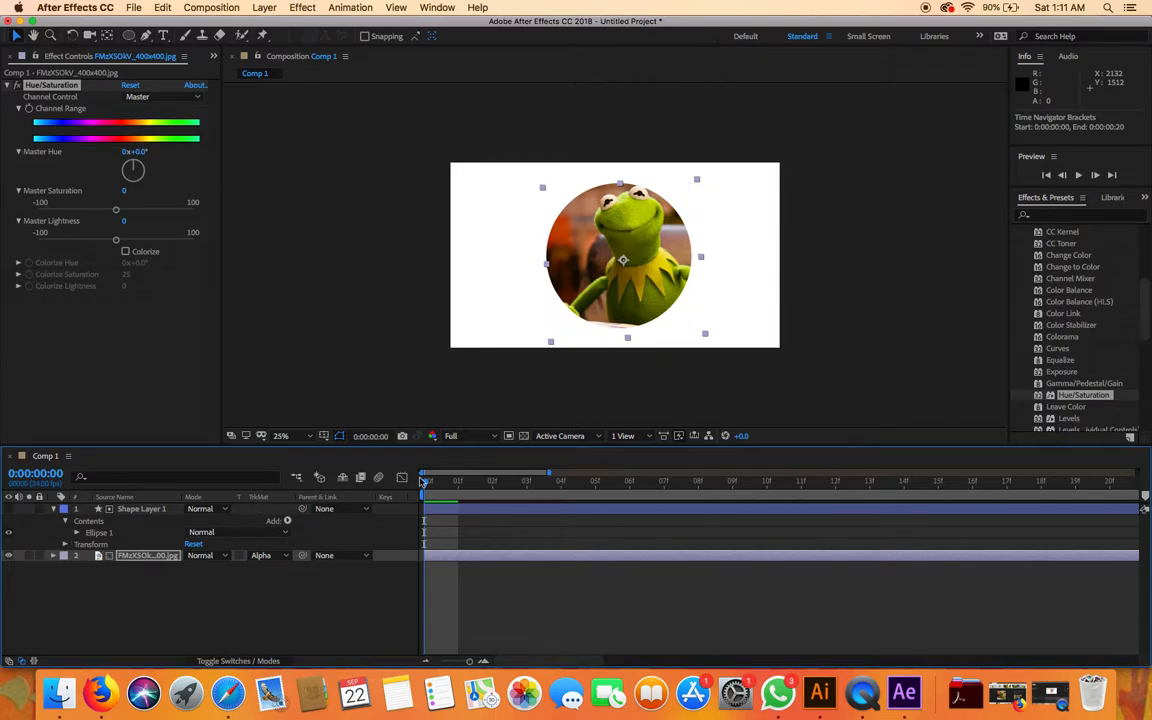
drag(426, 486, 767, 486)
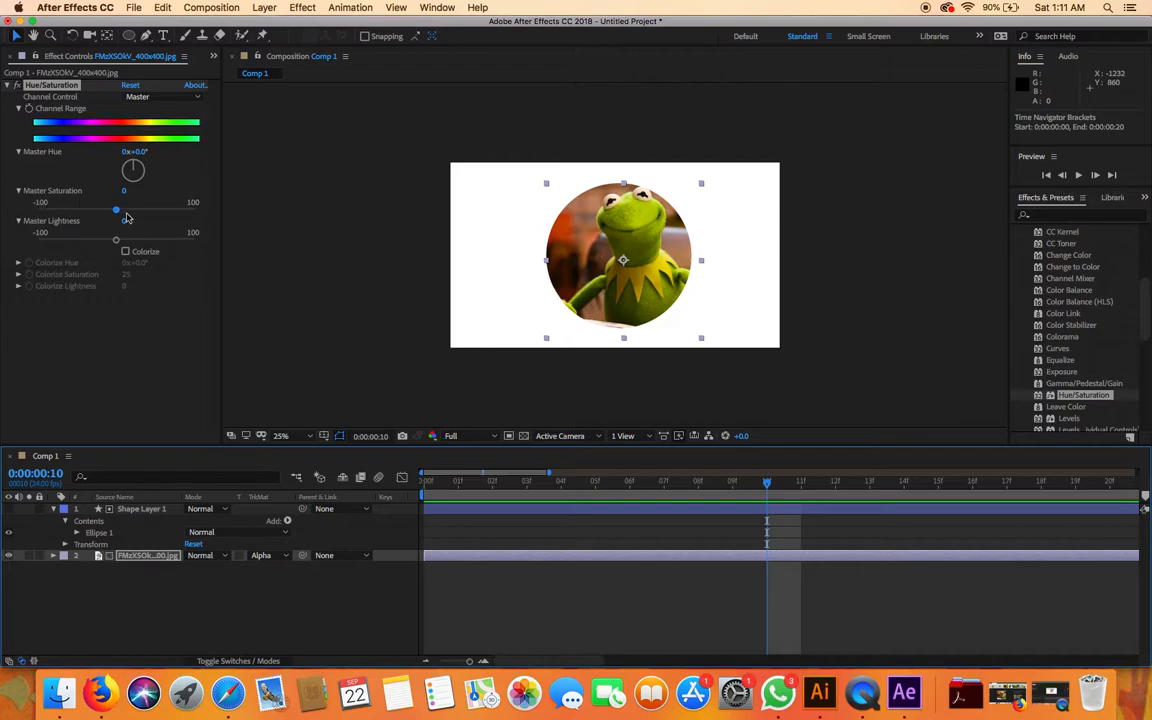
click(31, 114)
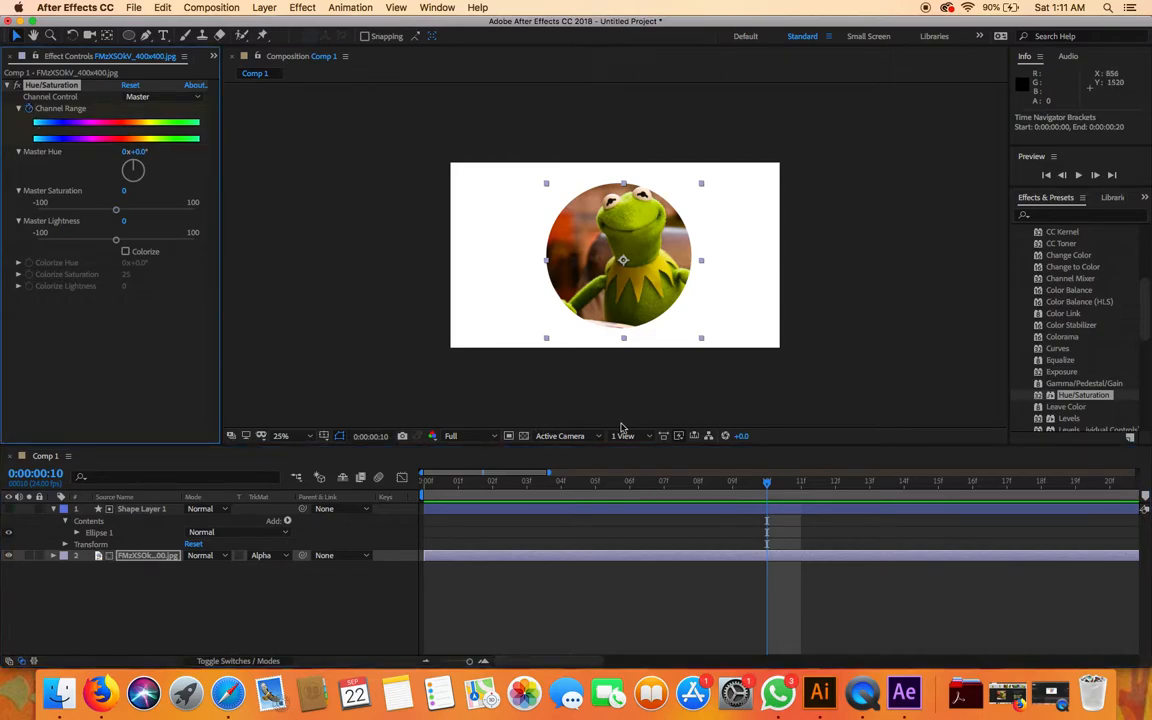
click(632, 490)
drag(634, 495, 420, 488)
drag(111, 212, 3, 208)
Preview the image's combined rotation and saturation animation from the start of the composition.
key(space)
key(space)
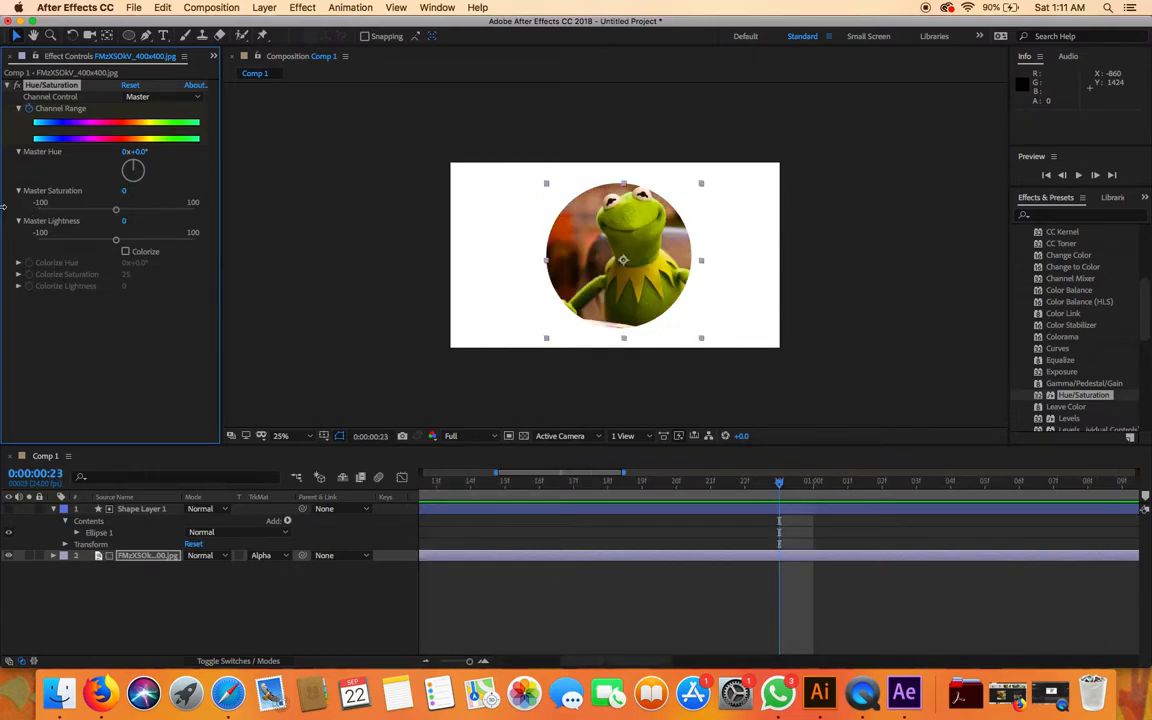
drag(779, 482, 392, 585)
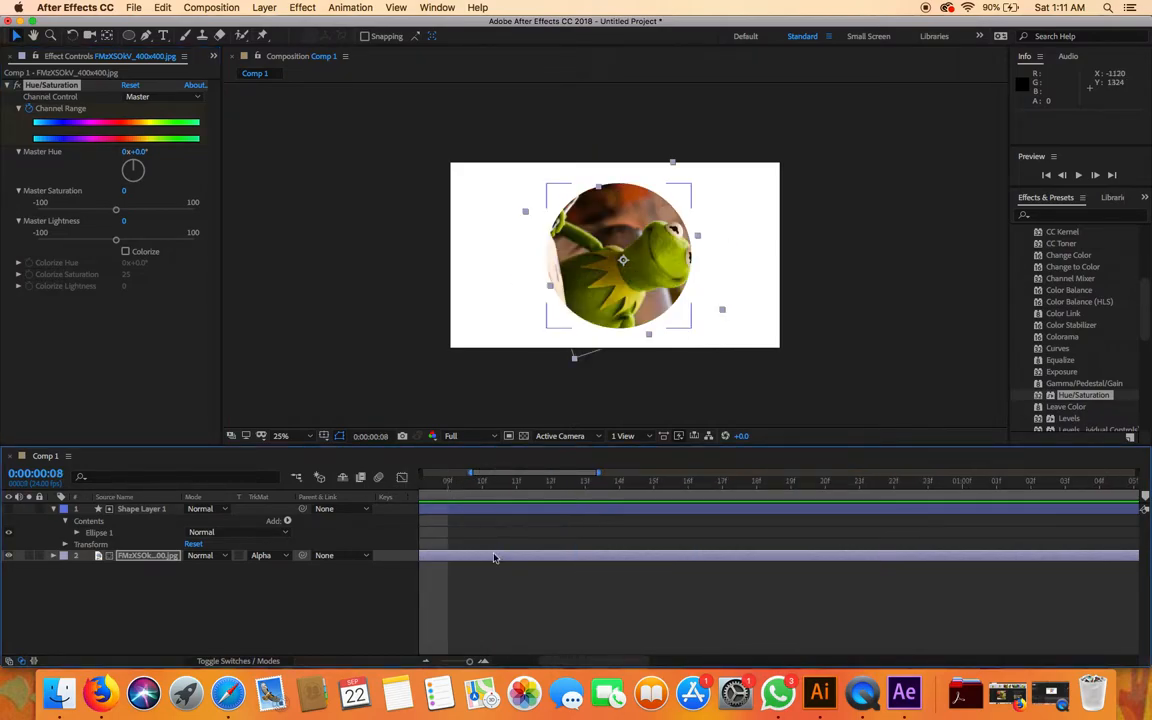
drag(471, 662, 425, 666)
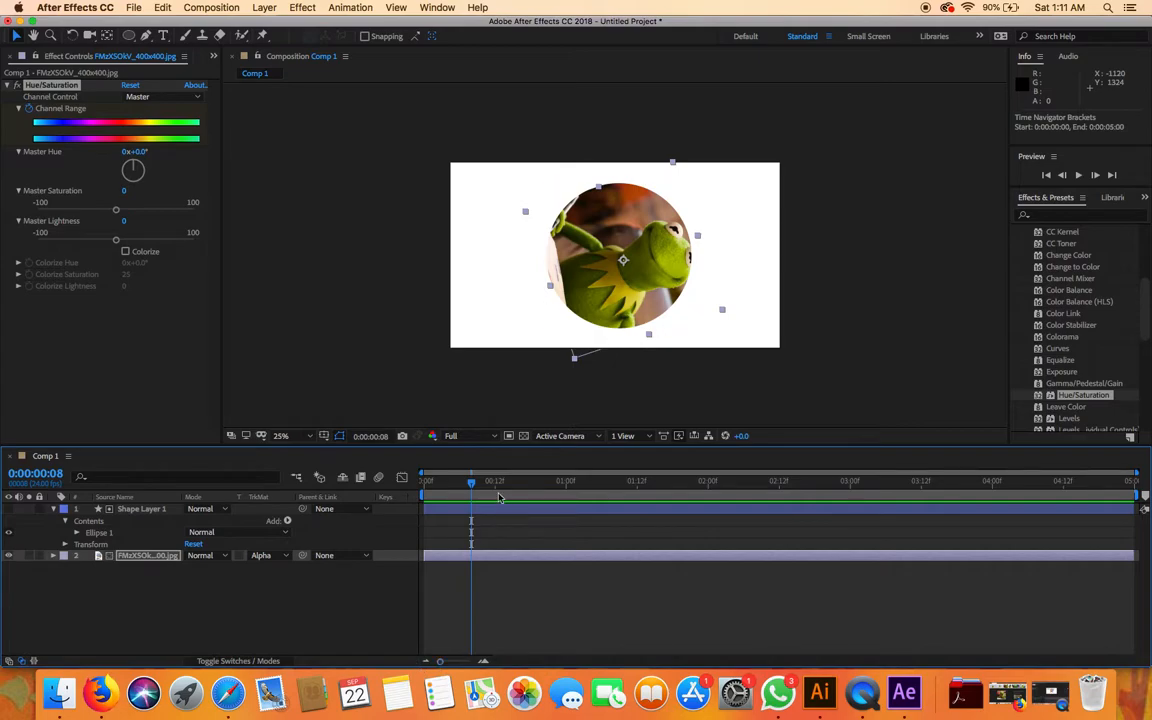
drag(474, 487, 405, 488)
key(space)
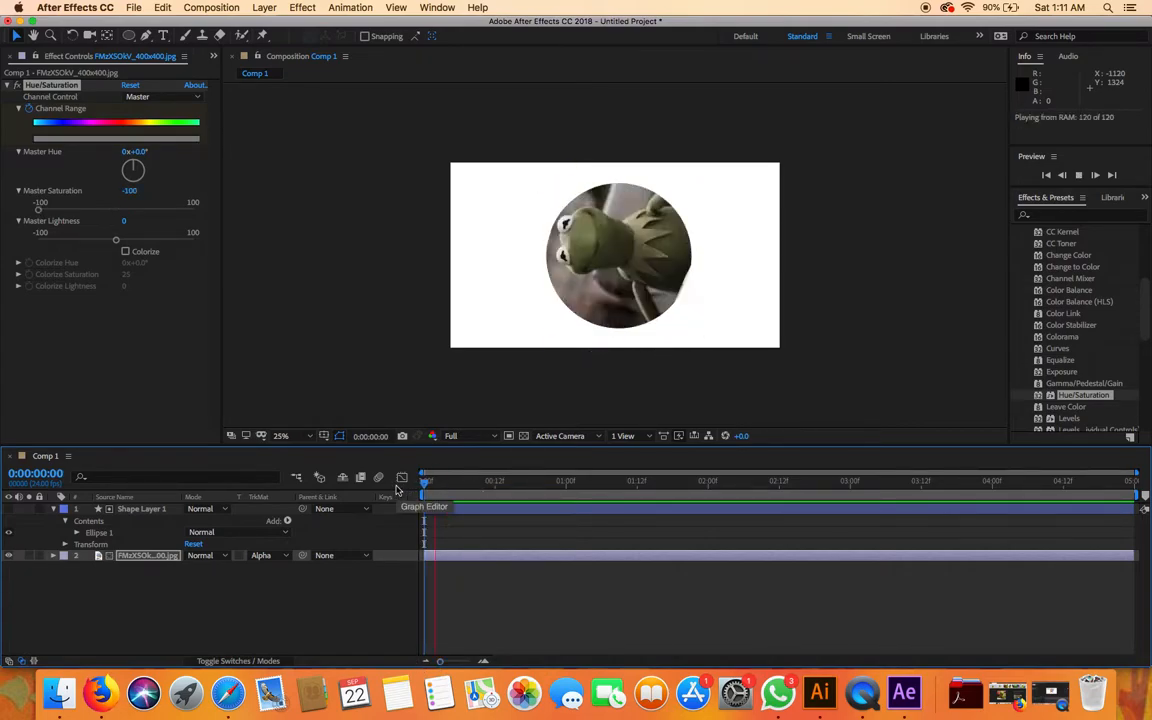
key(space)
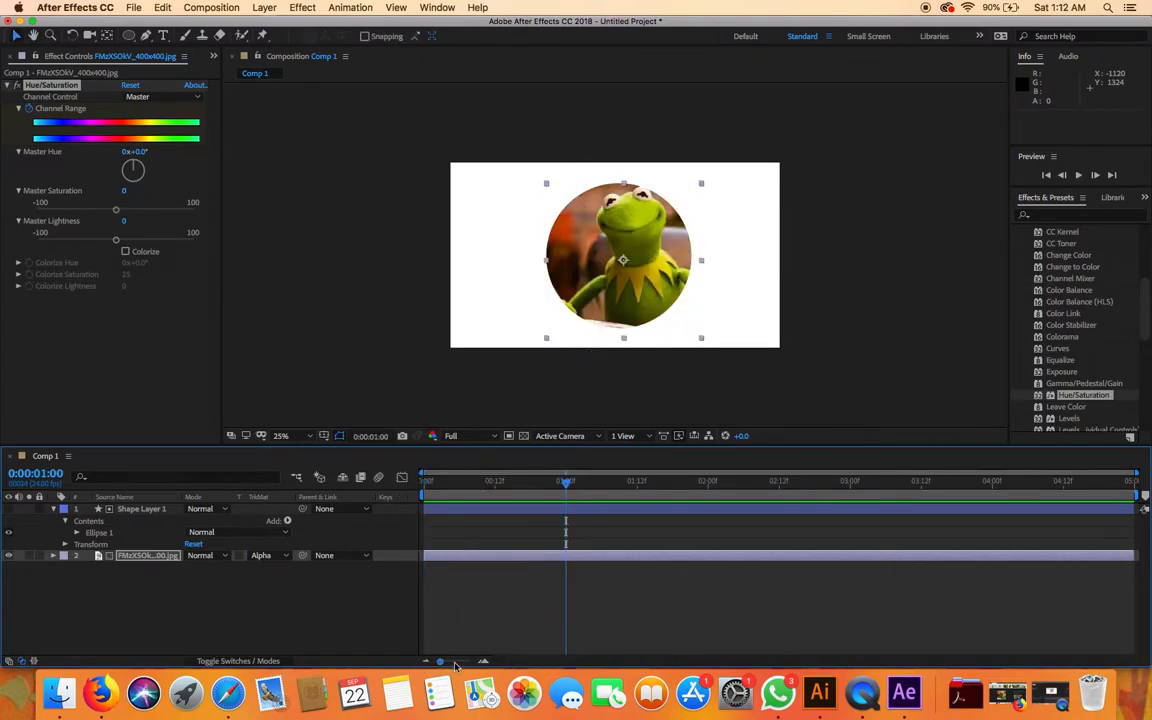
Return the current time to frame 0 with the full five-second composition in view.
drag(455, 665, 480, 664)
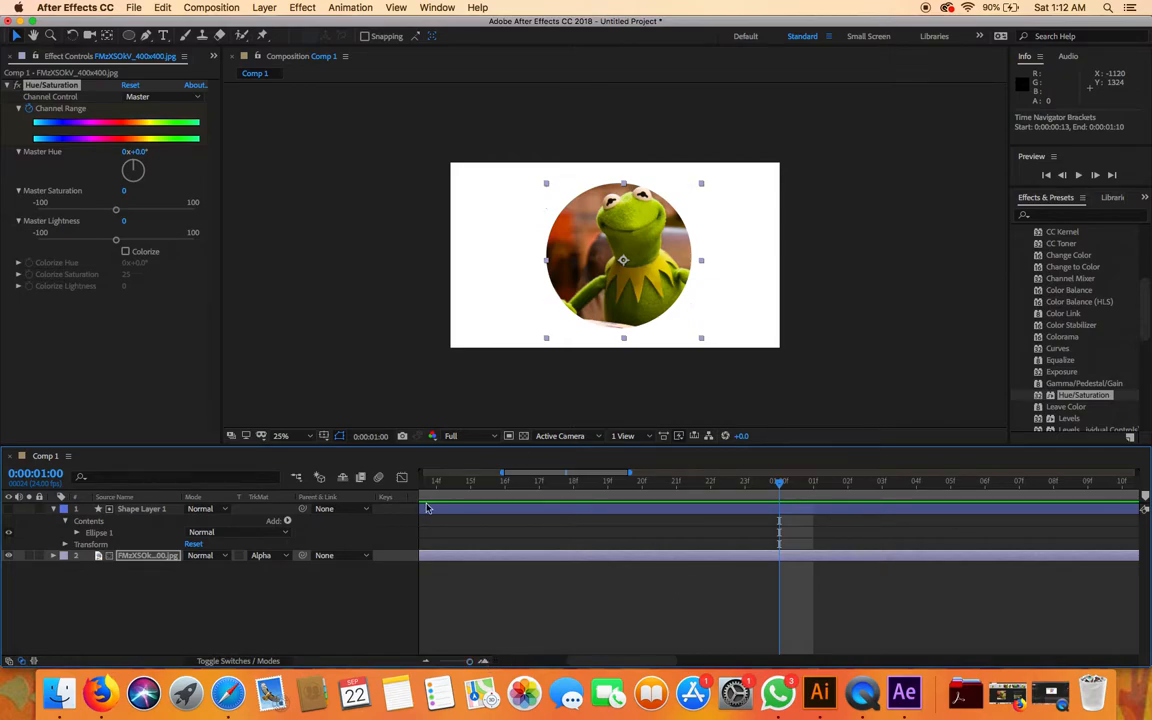
drag(620, 666, 527, 667)
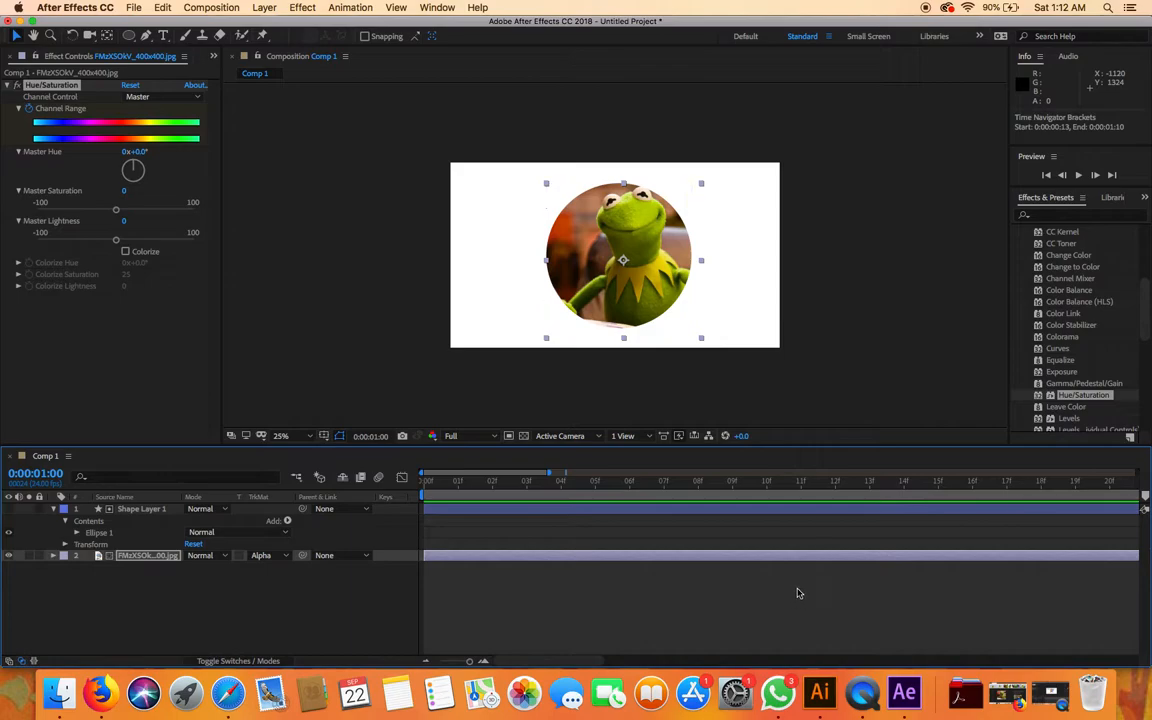
drag(469, 661, 437, 661)
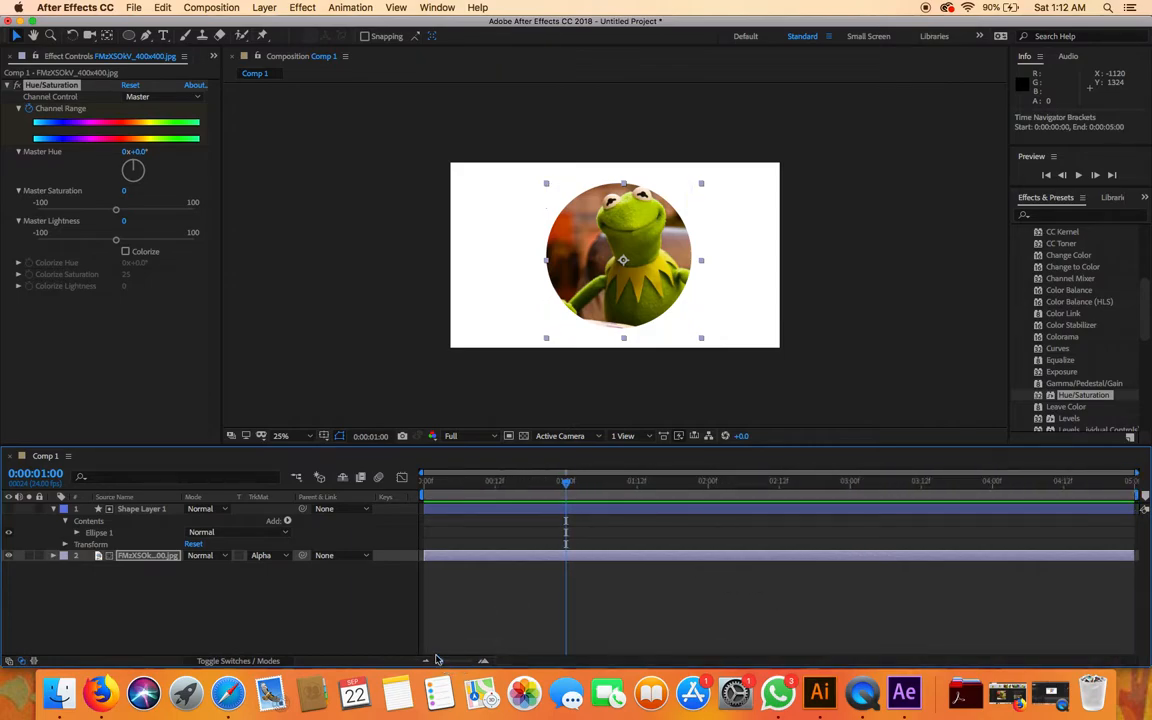
drag(567, 489, 397, 492)
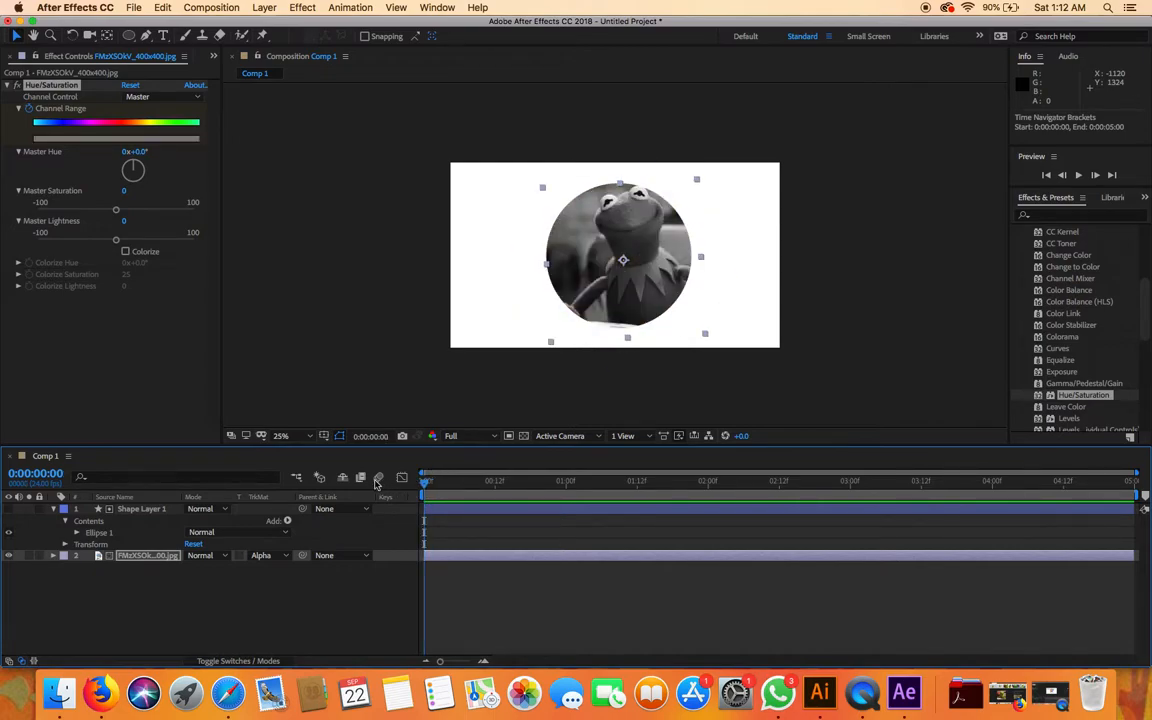